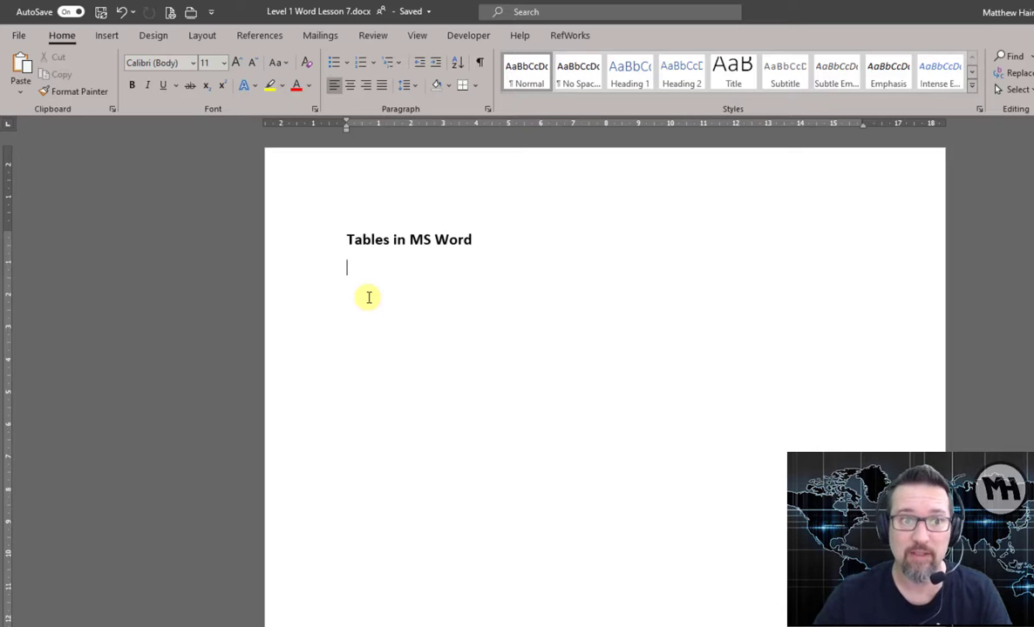
Insert a table with four columns and three rows below the heading
left_click(98, 39)
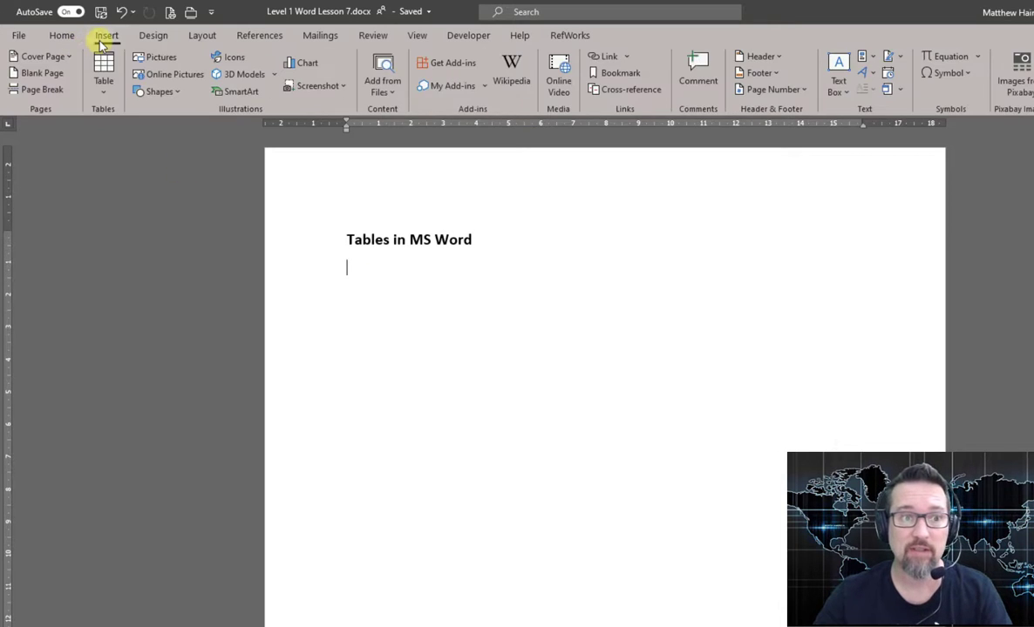
left_click(106, 87)
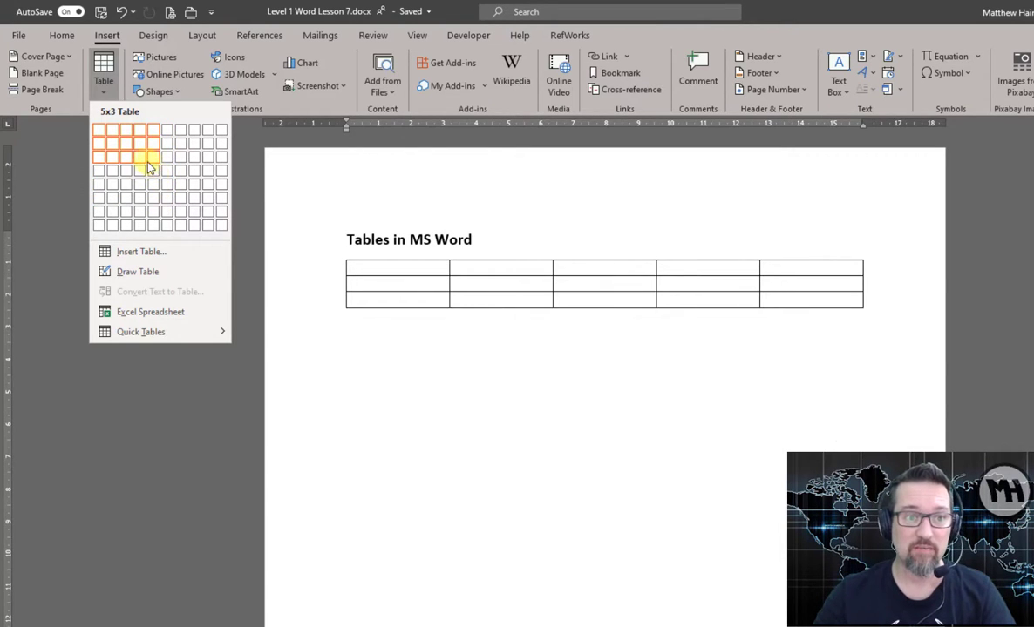
left_click(145, 164)
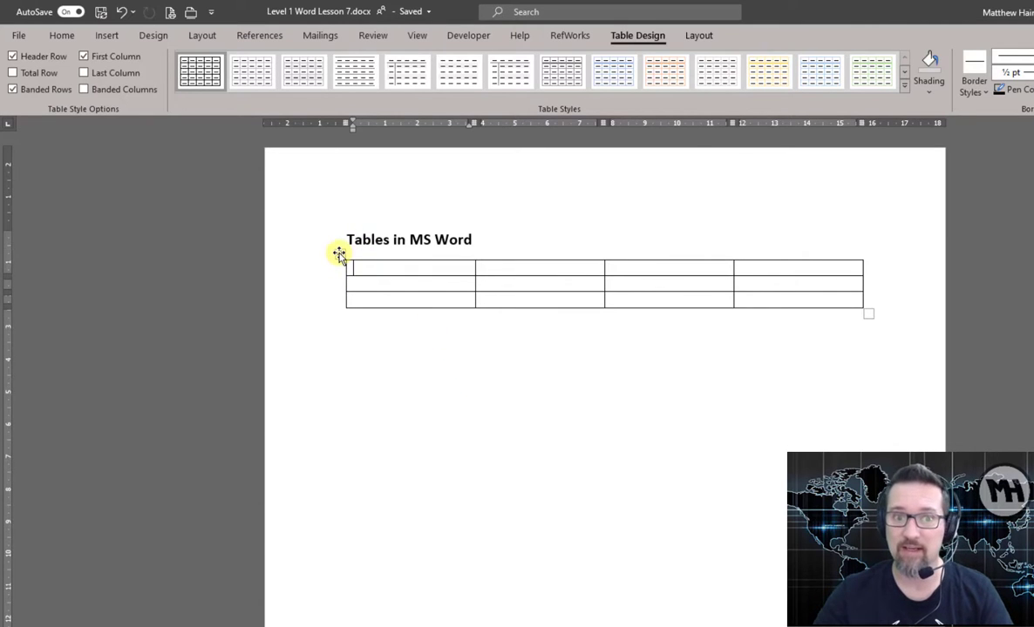
Resize the whole table by its corner to about 10.4 cm wide and 8 cm tall
mouse_move(339, 254)
left_mouse_down()
mouse_move(332, 277)
mouse_move(392, 388)
mouse_move(346, 413)
mouse_move(340, 250)
left_mouse_up()
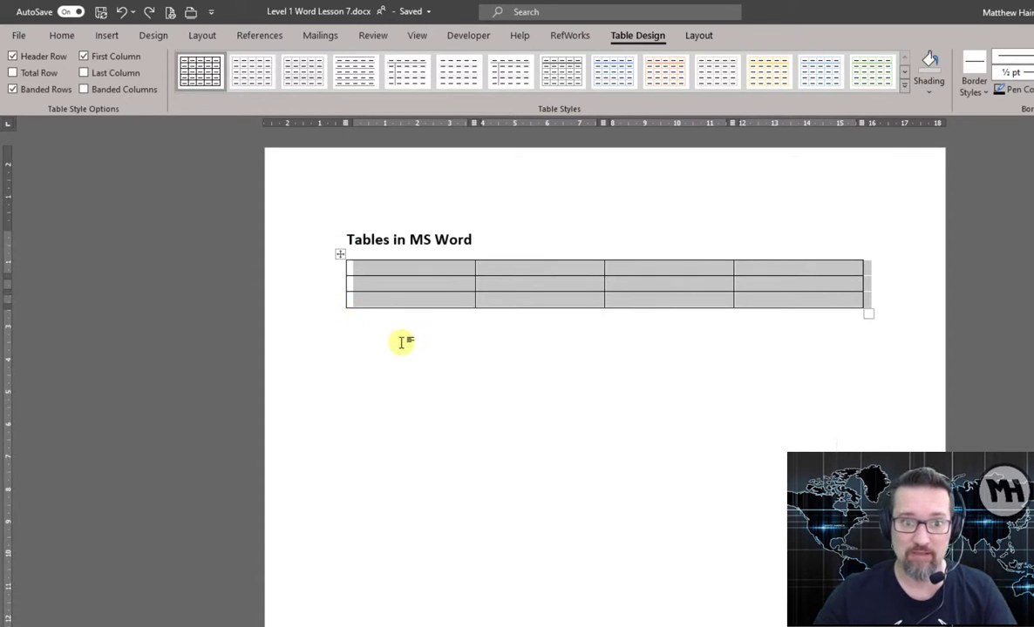
left_click(417, 268)
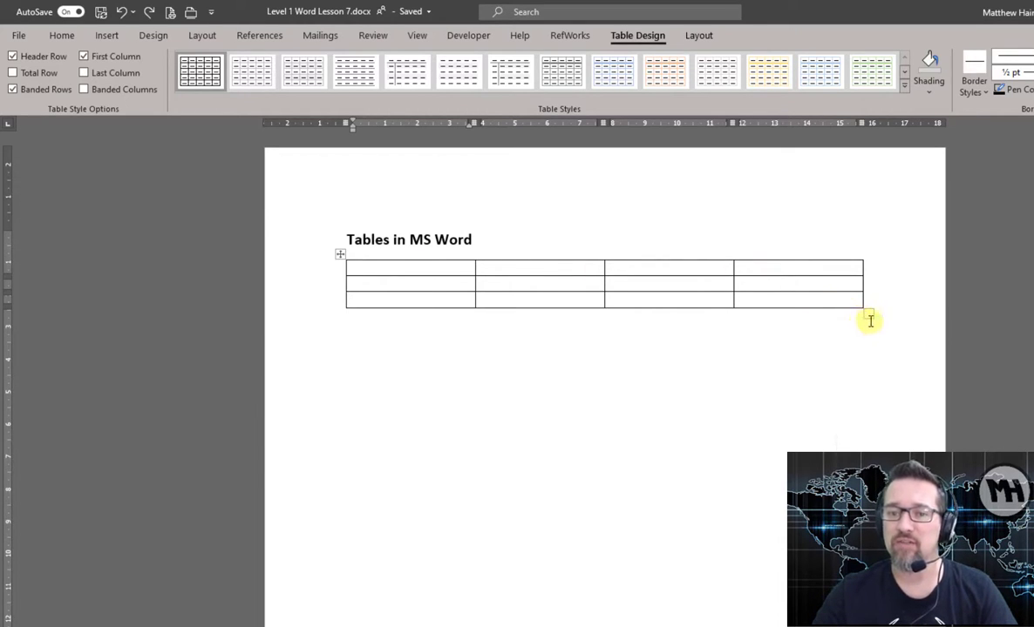
left_click_drag(870, 312, 629, 467)
left_click_drag(623, 517, 683, 538)
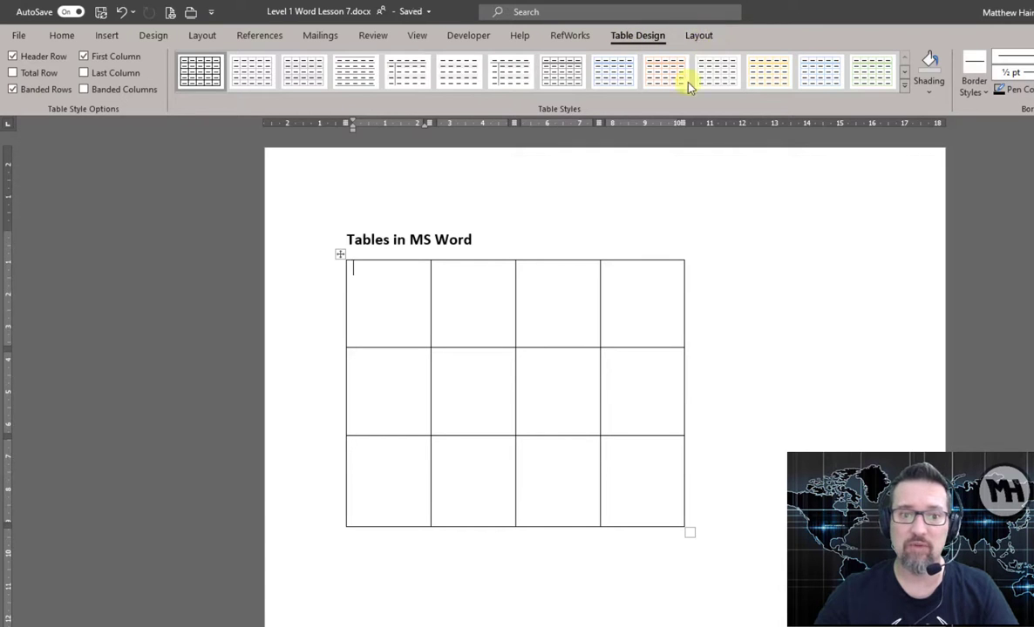
Review the table, row, column and cell settings in the properties of the whole table, leaving them unchanged
left_click(488, 236)
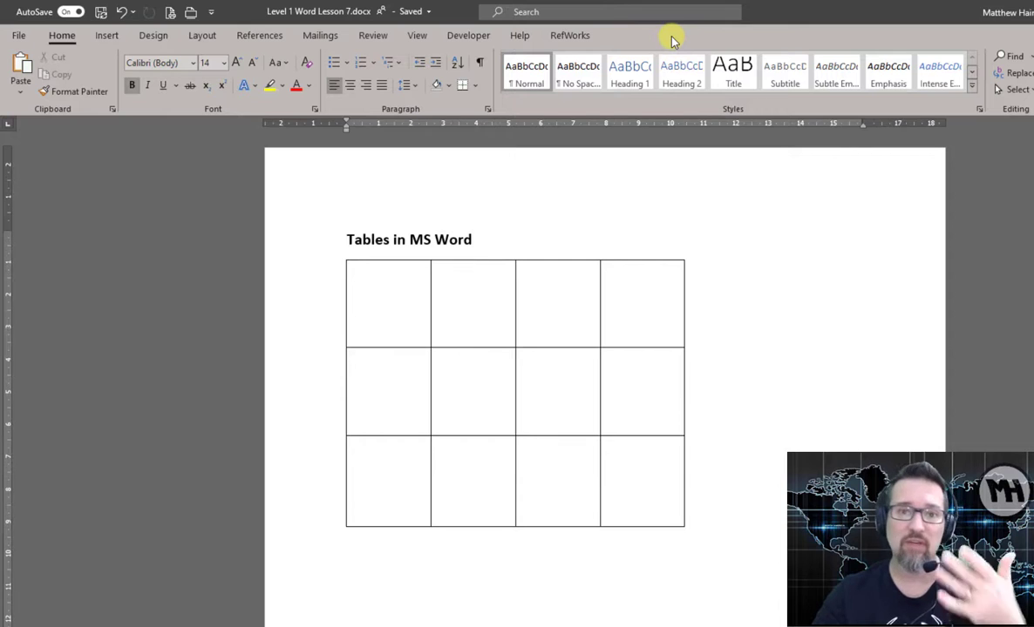
left_click(389, 316)
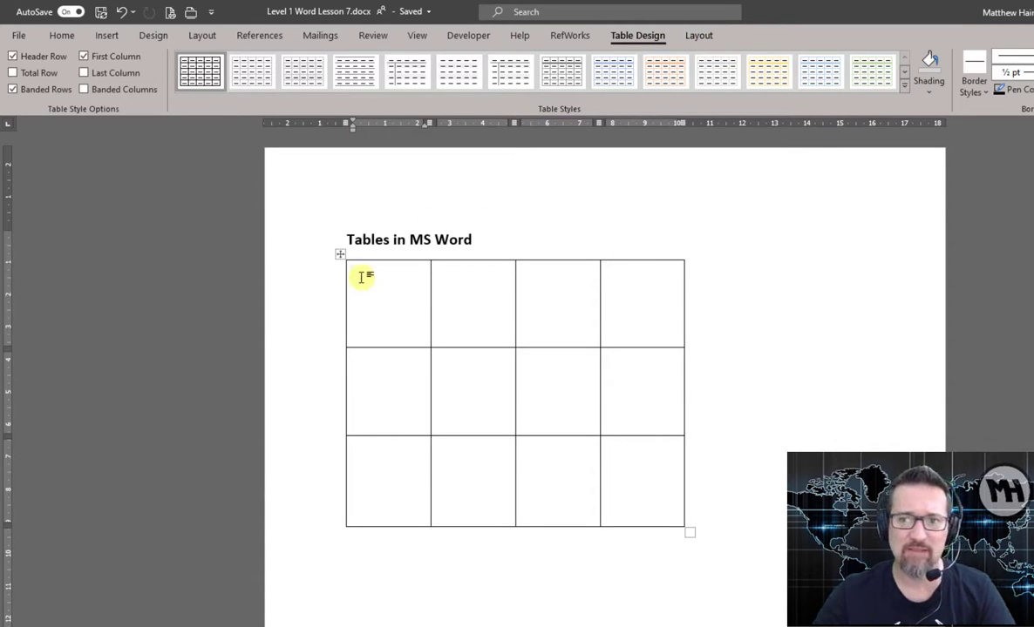
left_click(340, 254)
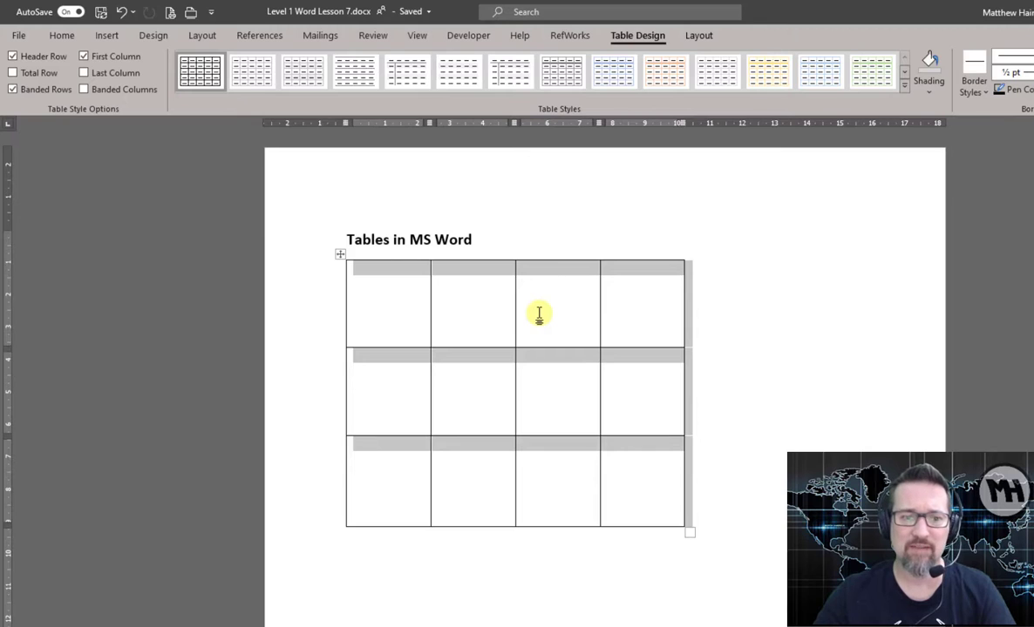
right_click(341, 255)
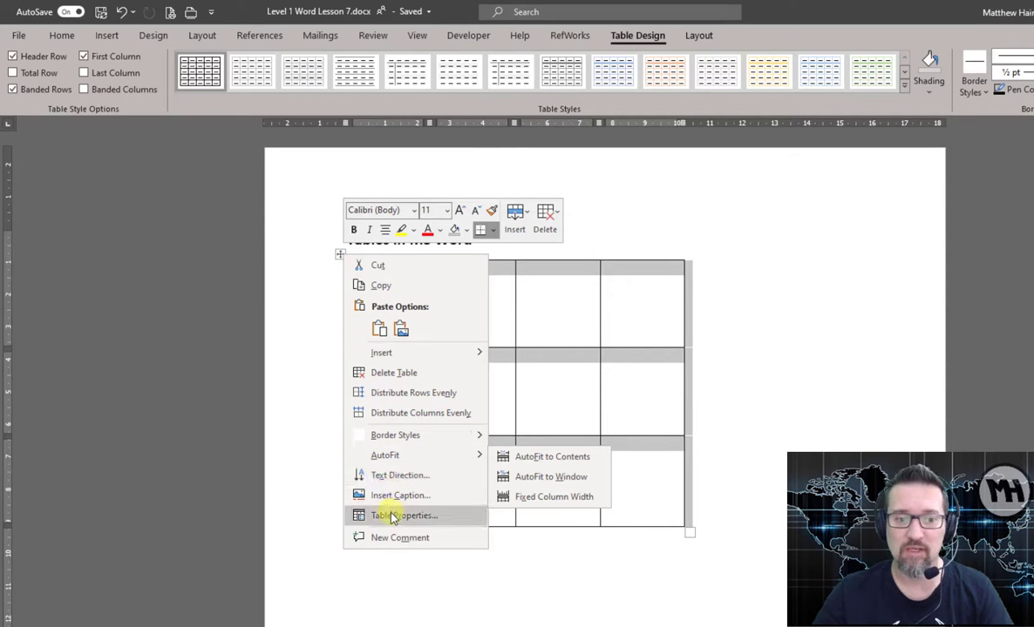
left_click(449, 518)
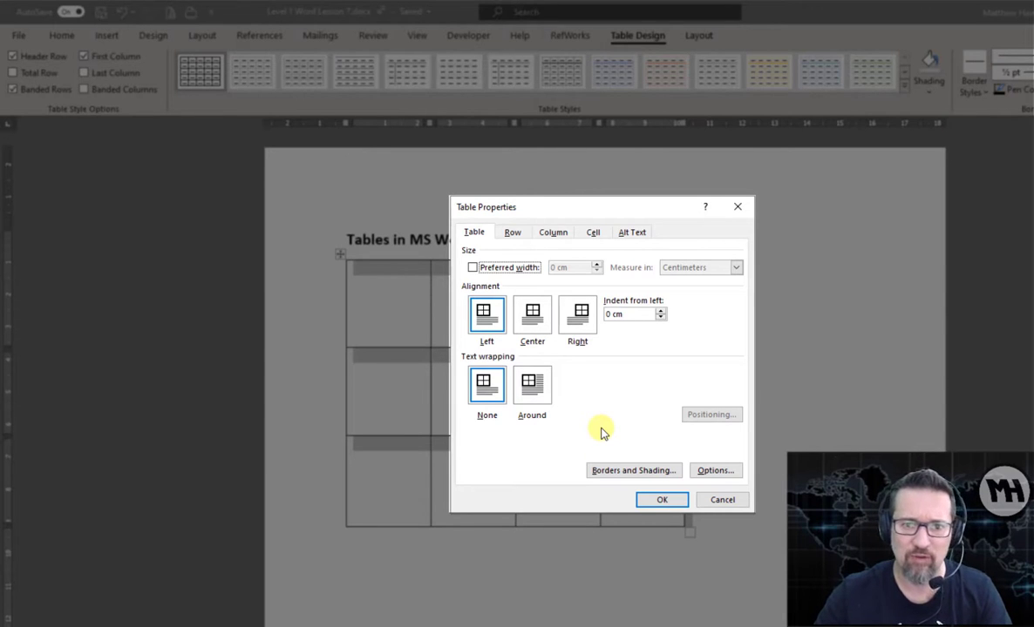
left_click(476, 233)
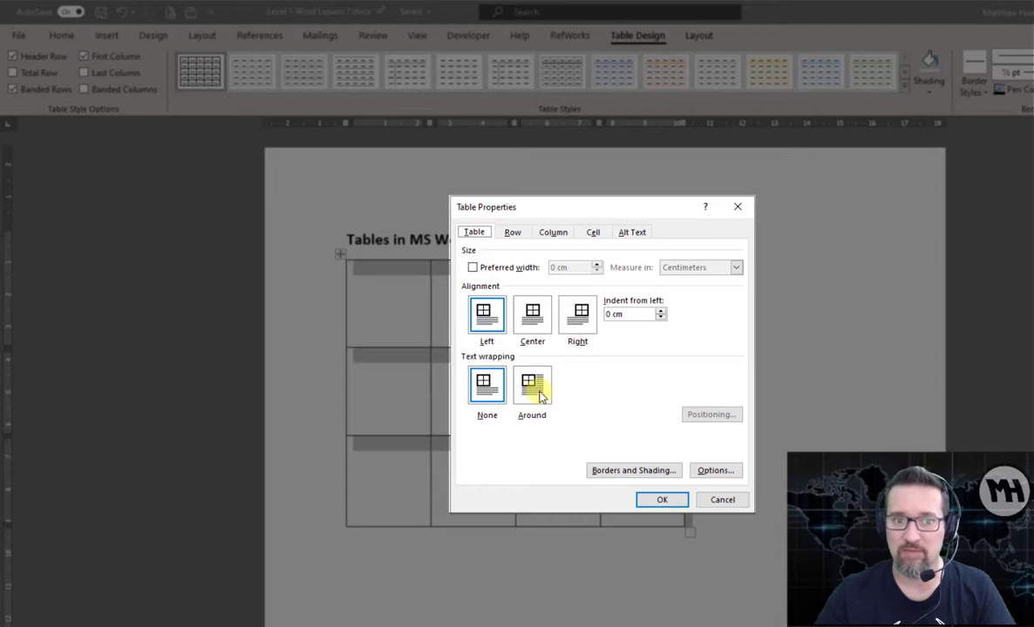
left_click(513, 233)
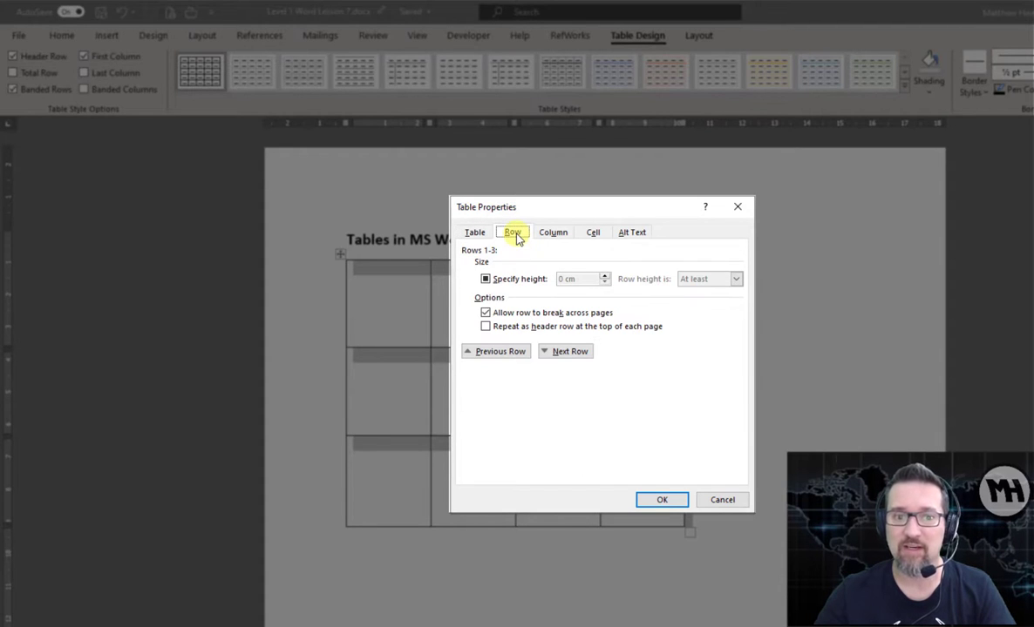
left_click(562, 234)
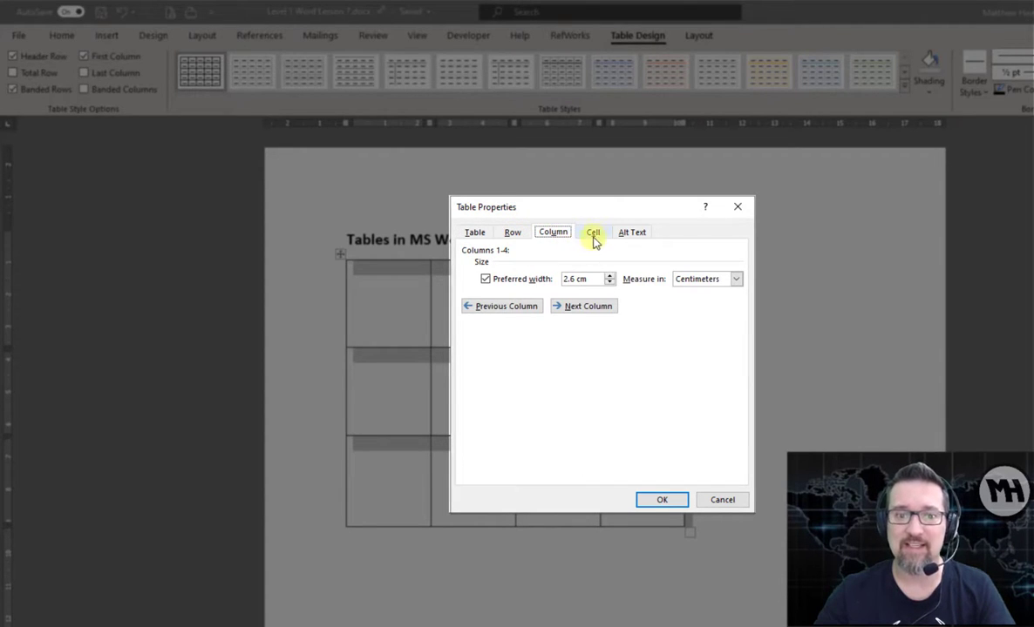
left_click(595, 234)
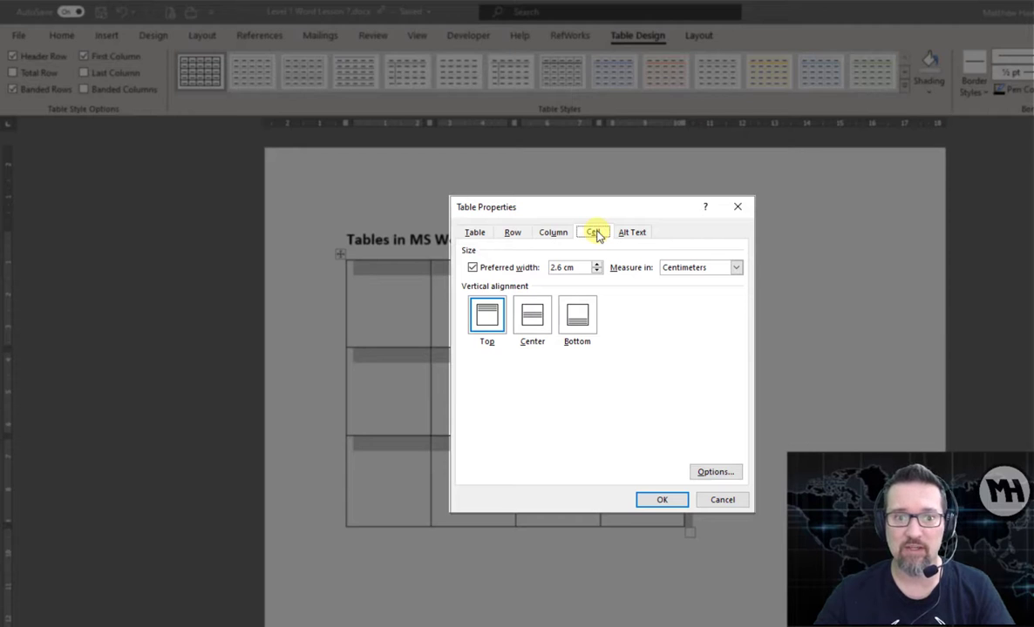
left_click(473, 232)
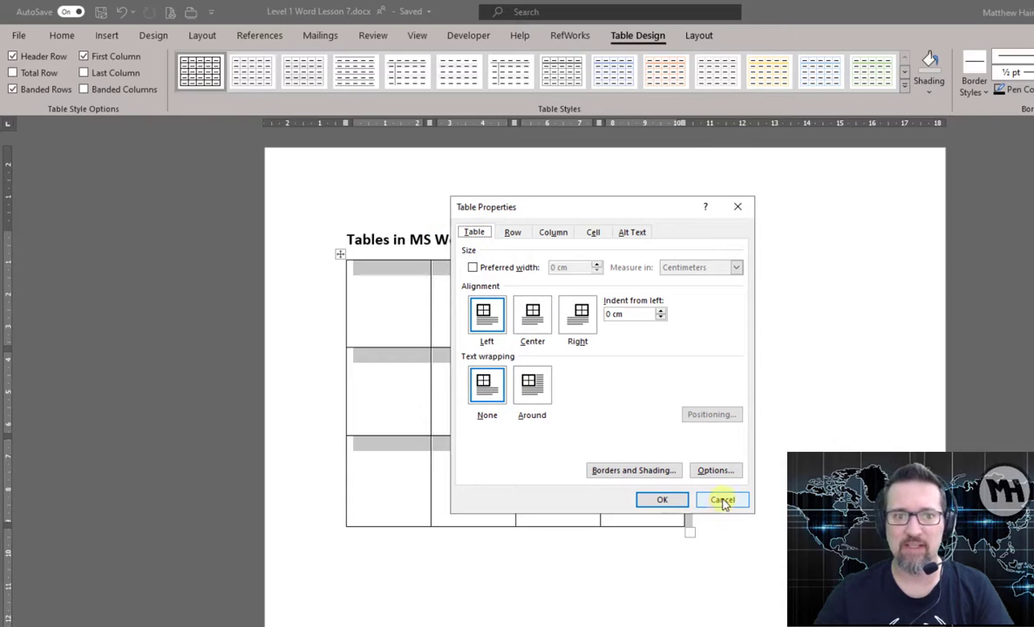
left_click(722, 500)
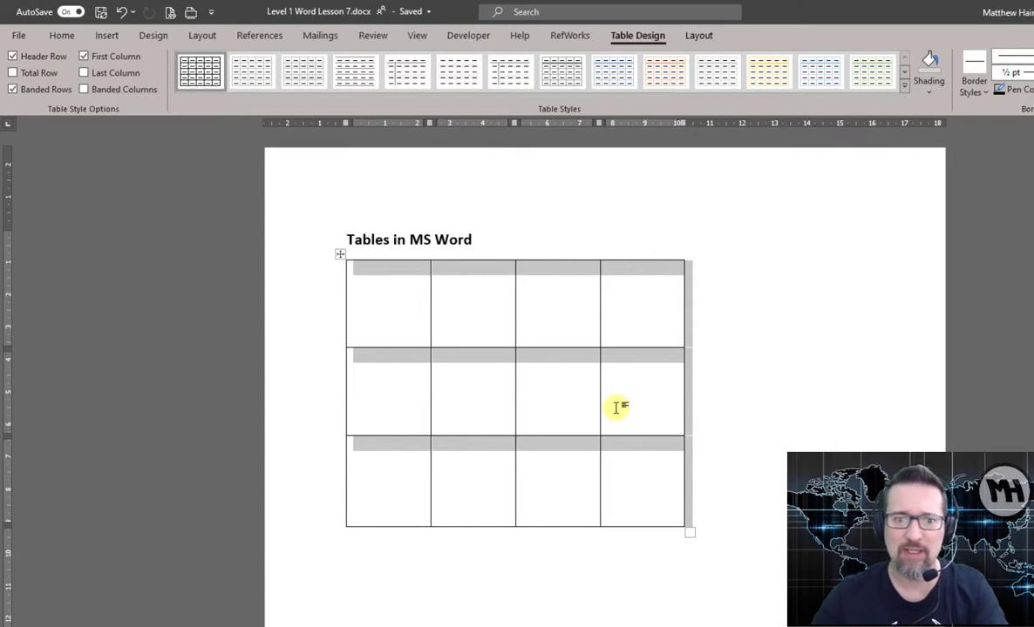
Try the blue grid style with a solid first column, followed by the blue grid style with only a solid header row
left_click(392, 319)
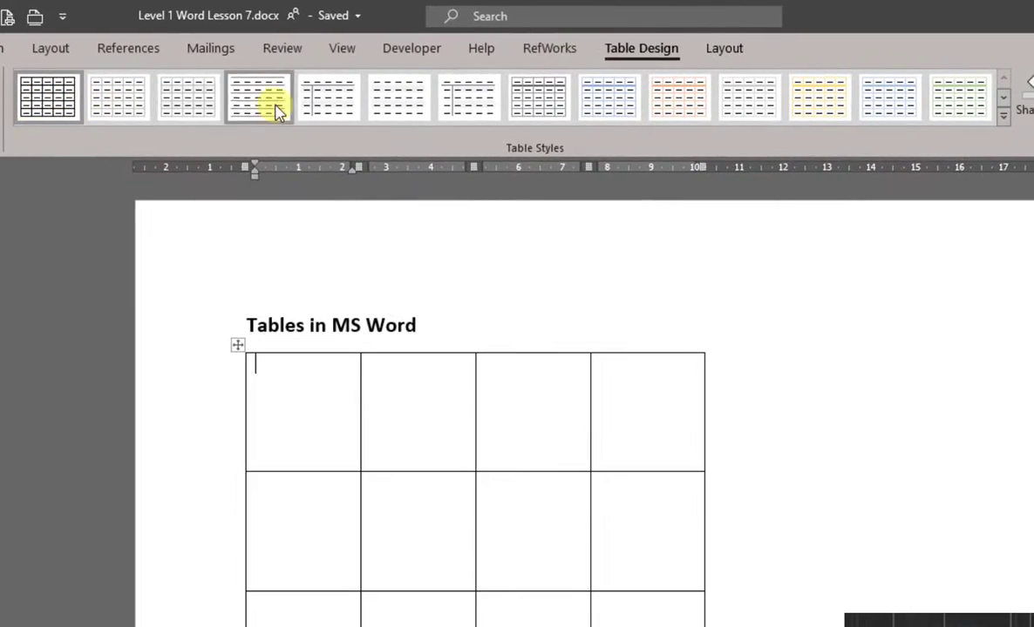
left_click(1003, 118)
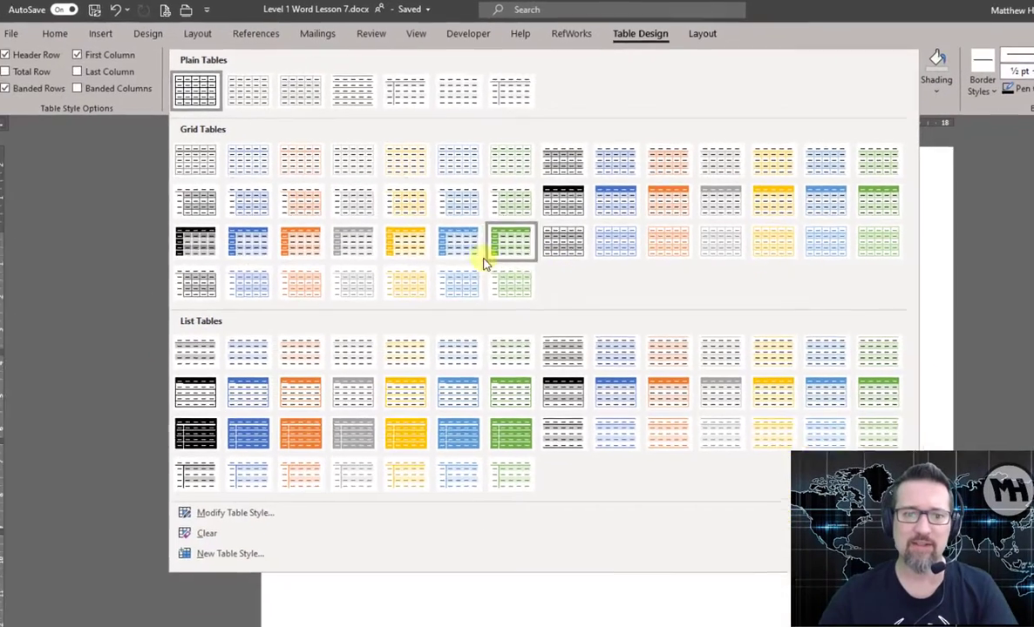
left_click(458, 240)
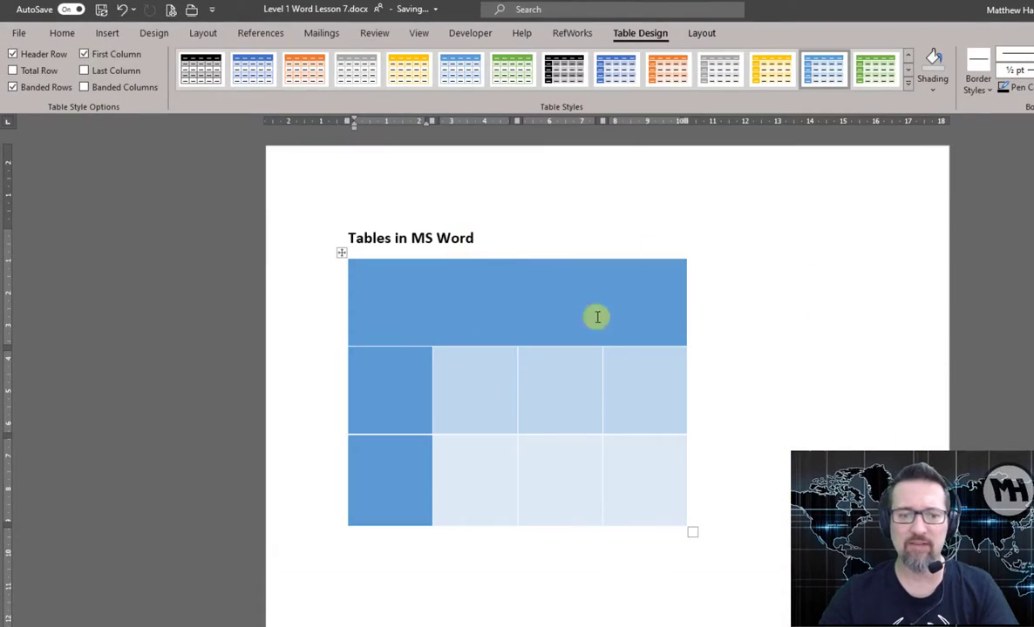
left_click(463, 402)
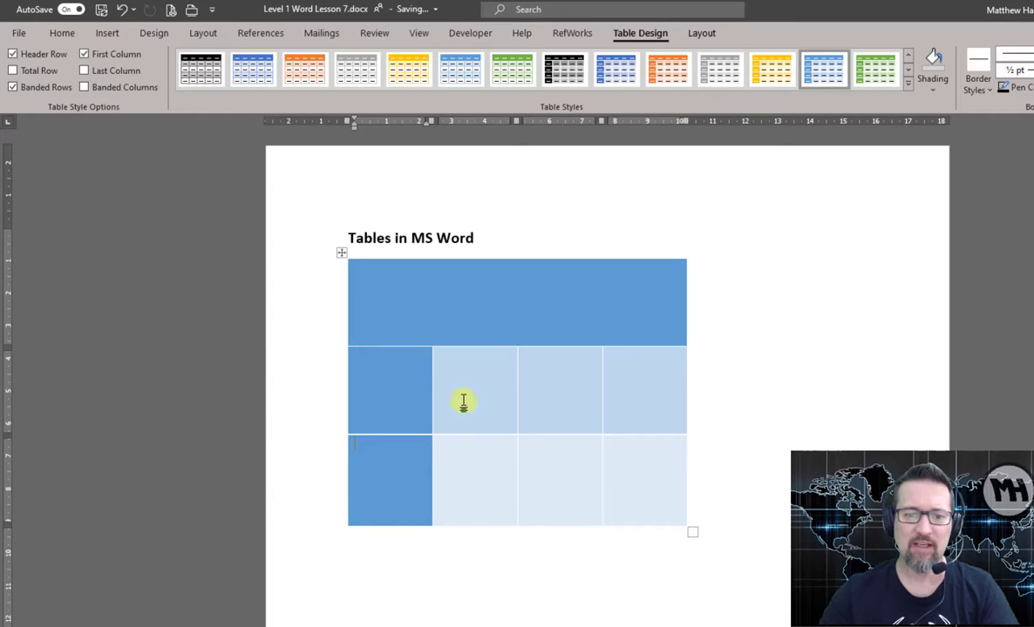
left_click(566, 392)
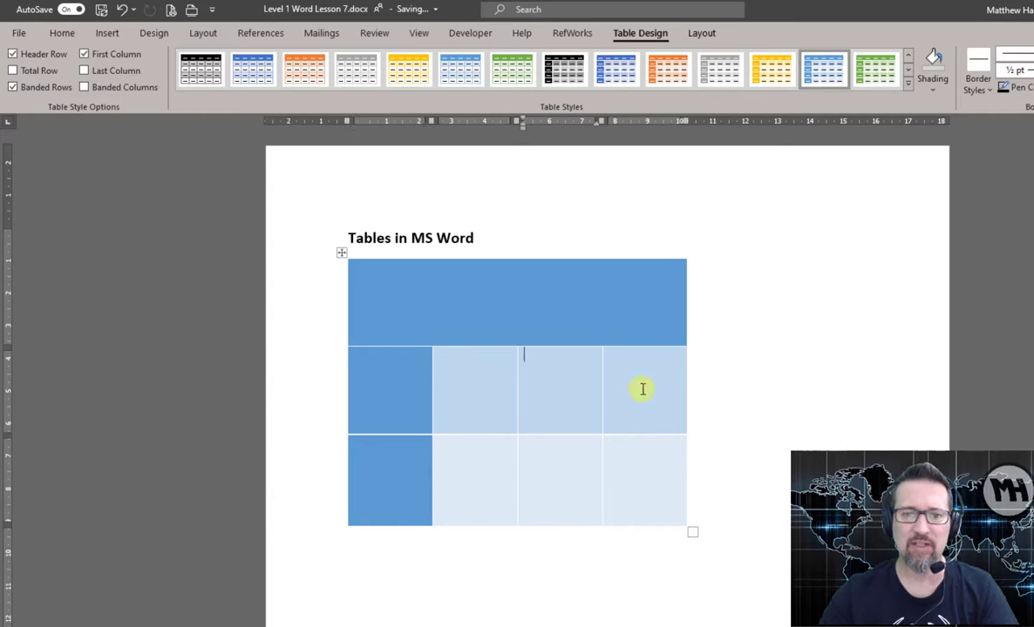
left_click(459, 72)
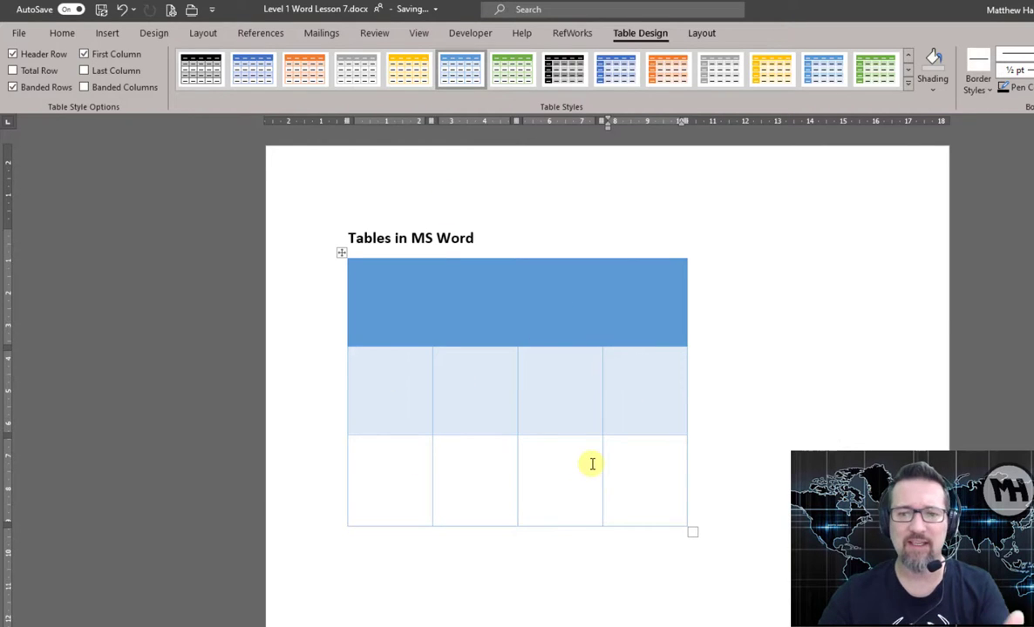
Apply the plain light-grey grid style to the table and shade the second cell of the middle row dark orange
left_click(907, 83)
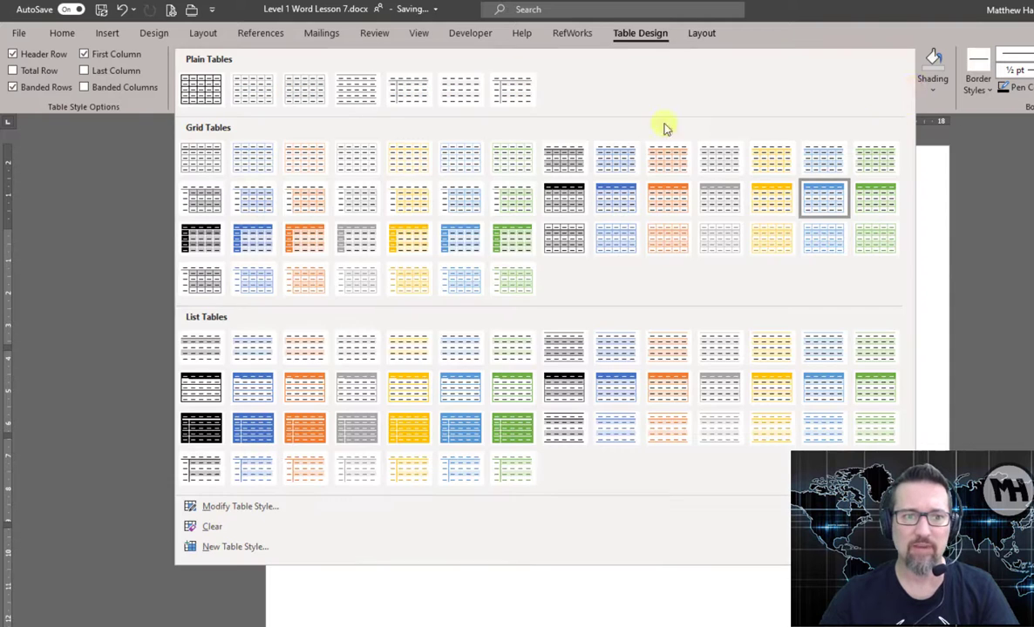
left_click(239, 85)
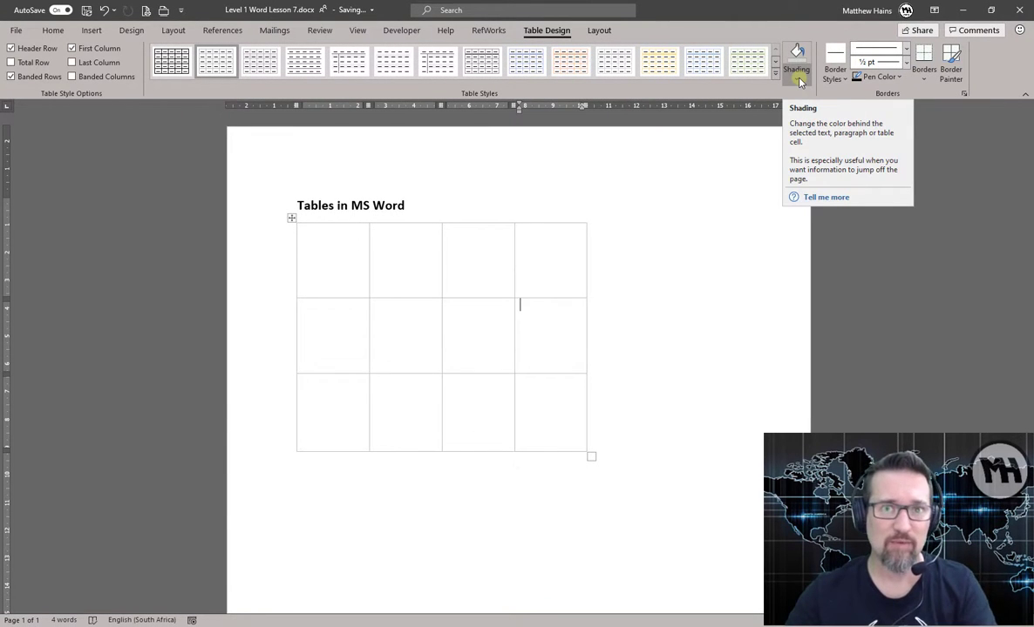
left_click(376, 306)
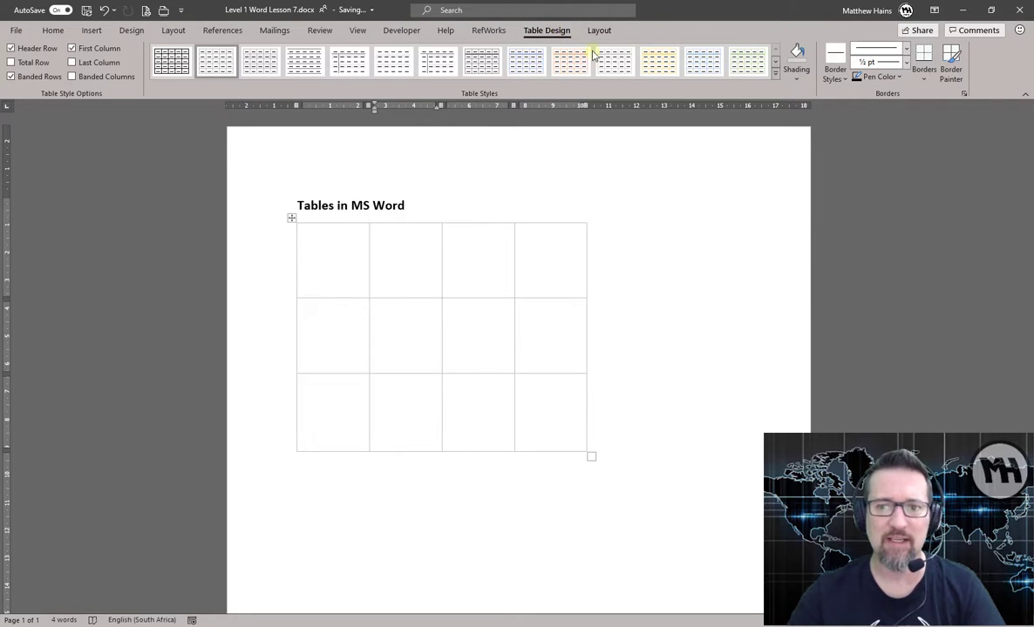
left_click(797, 81)
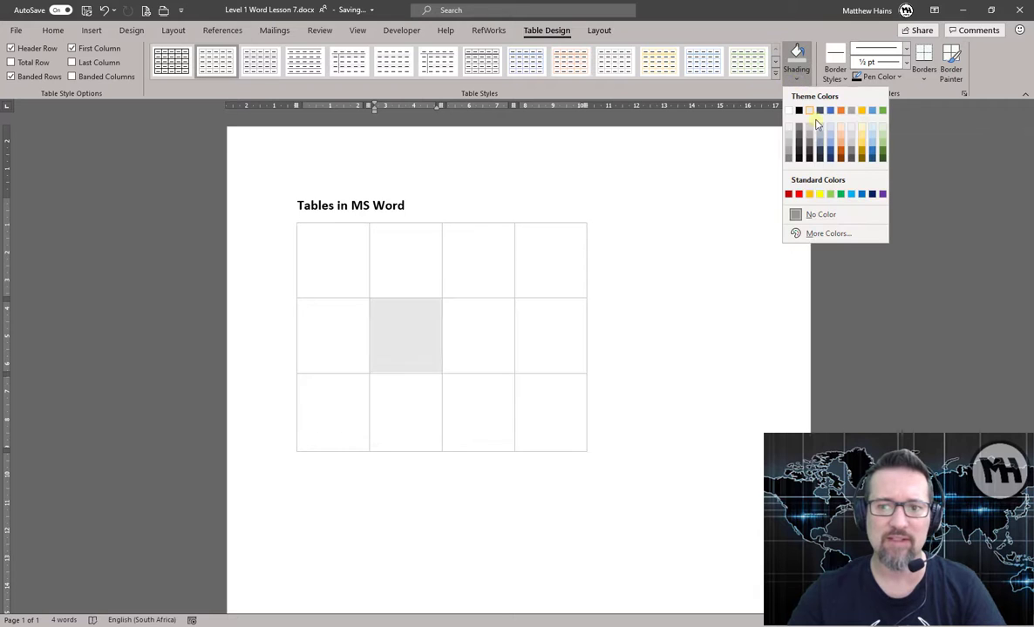
left_click(841, 151)
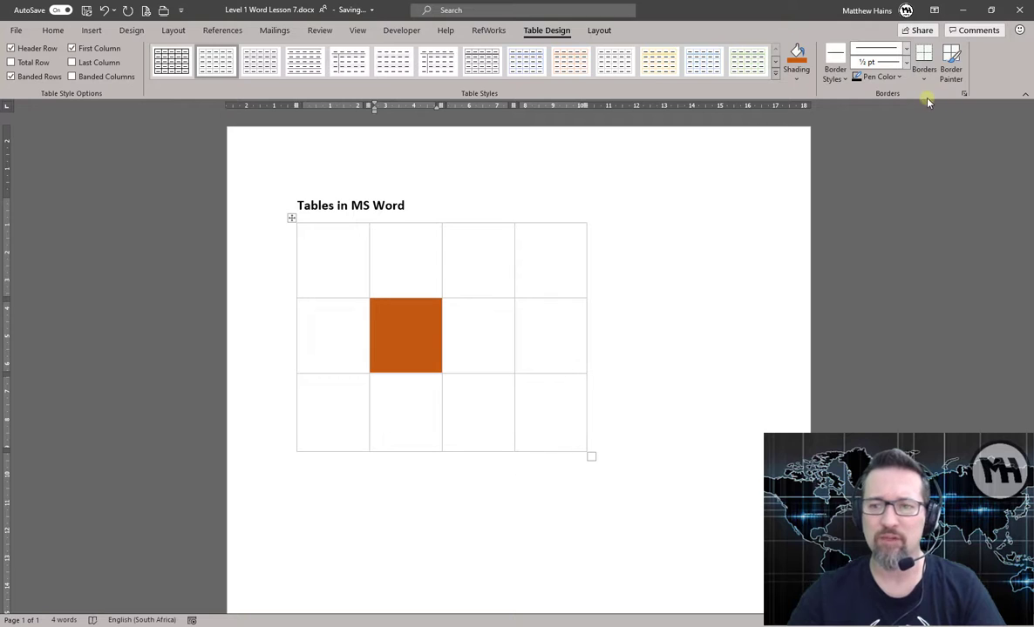
Look through the border styles and line styles, and try a 6 pt line weight for painting borders
left_click(842, 80)
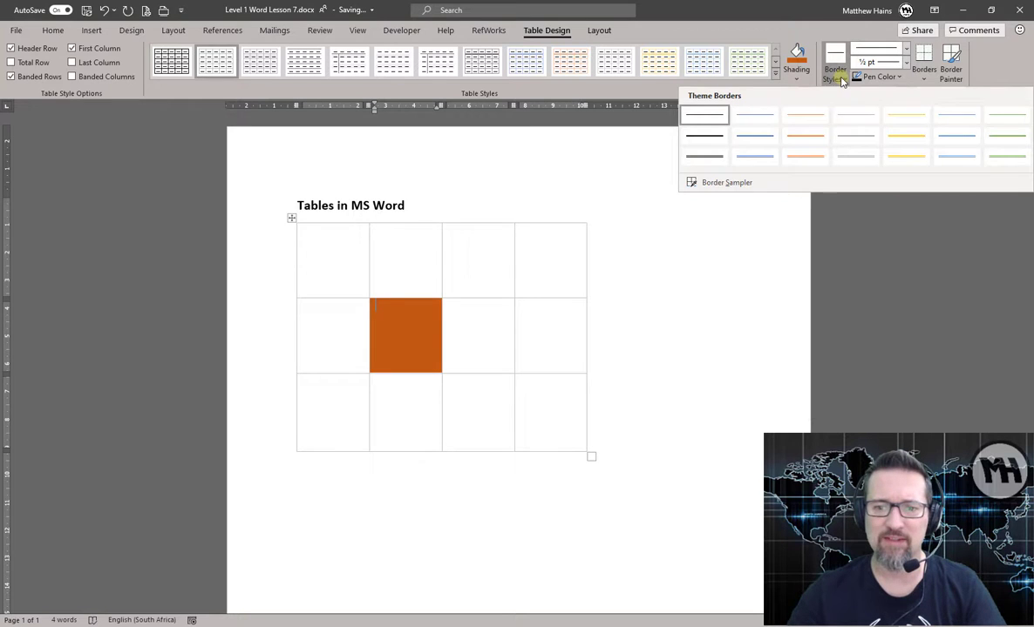
left_click(906, 49)
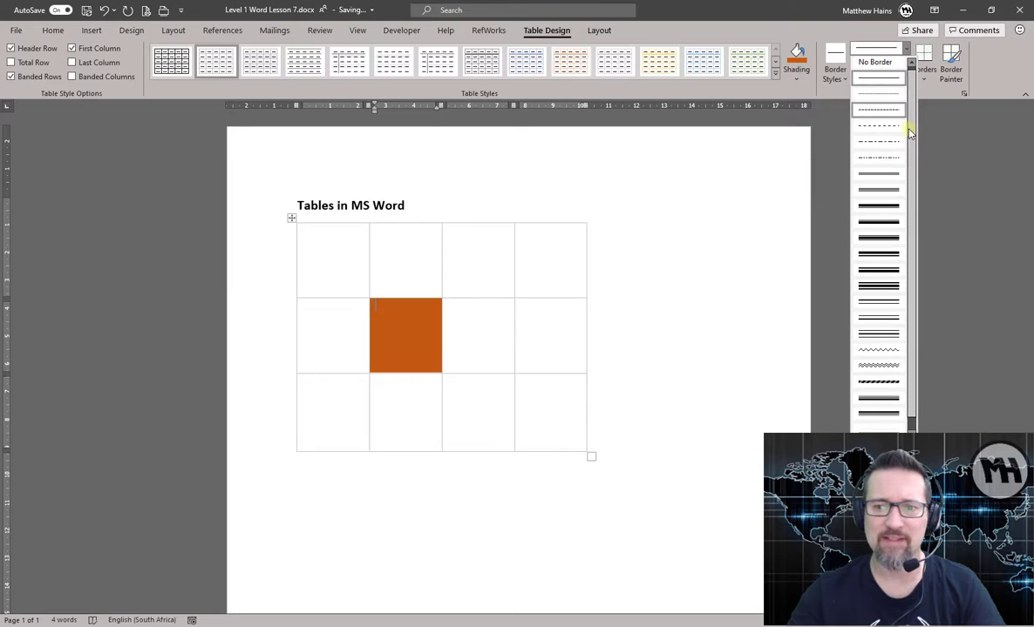
left_click(1008, 67)
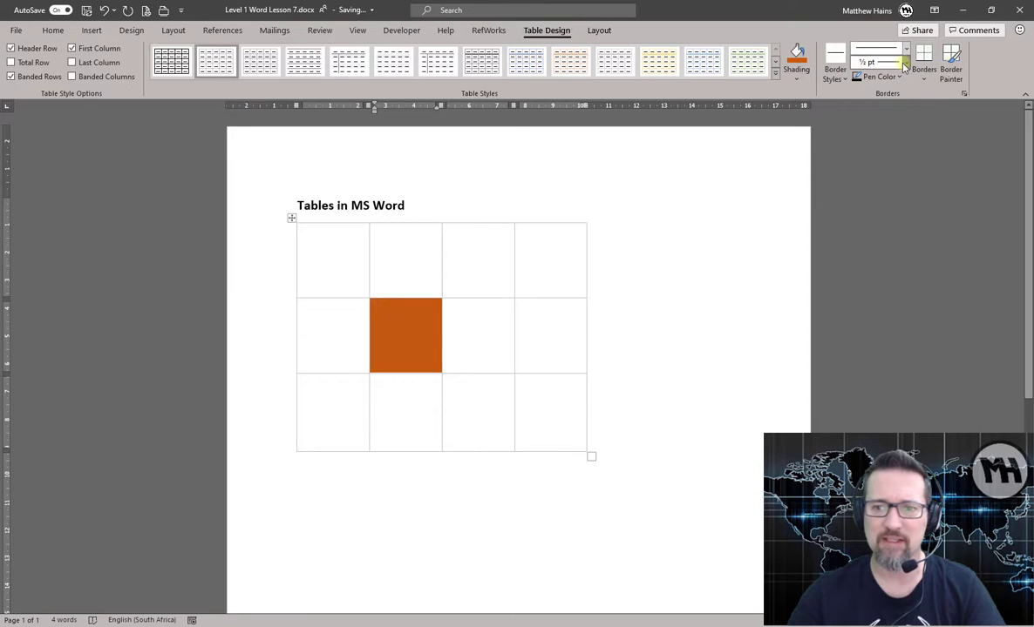
left_click(905, 62)
left_click(888, 207)
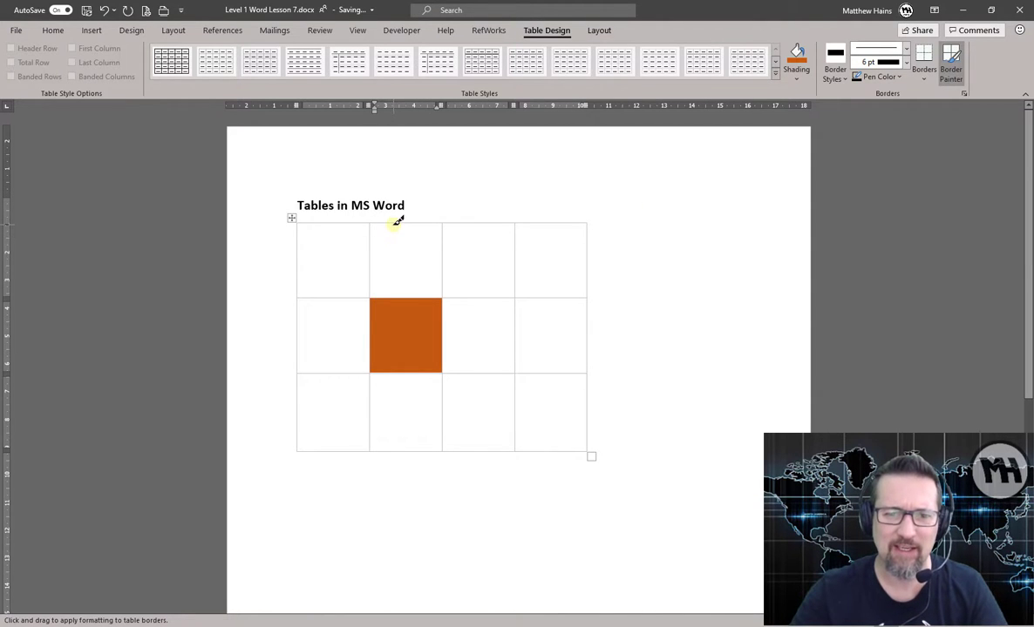
key("Escape")
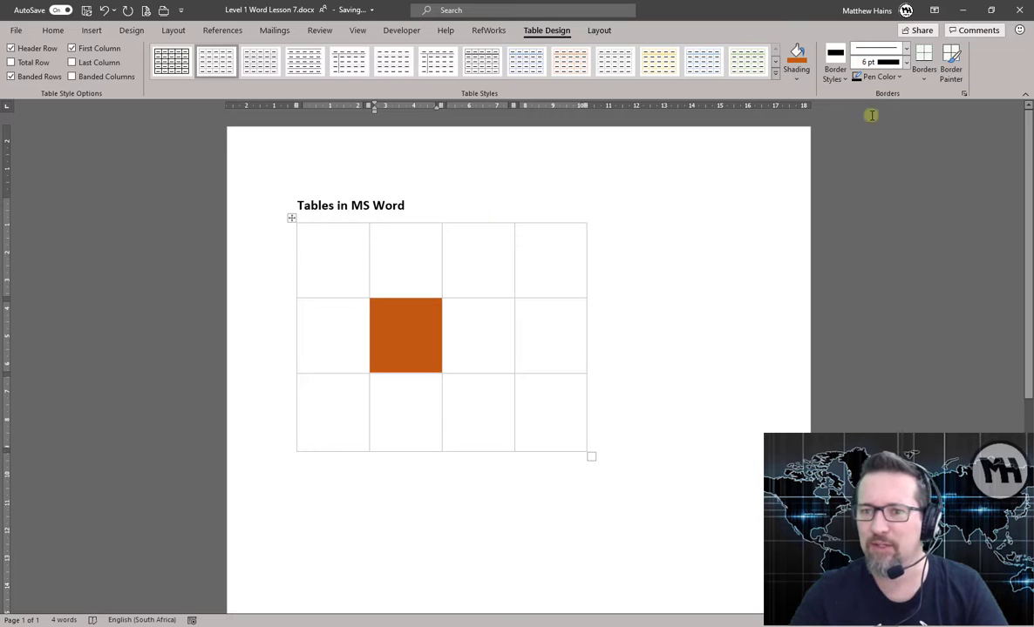
Set the border line weight to 4 ½ pt and paint all four borders of the third cell in the top row
left_click(907, 63)
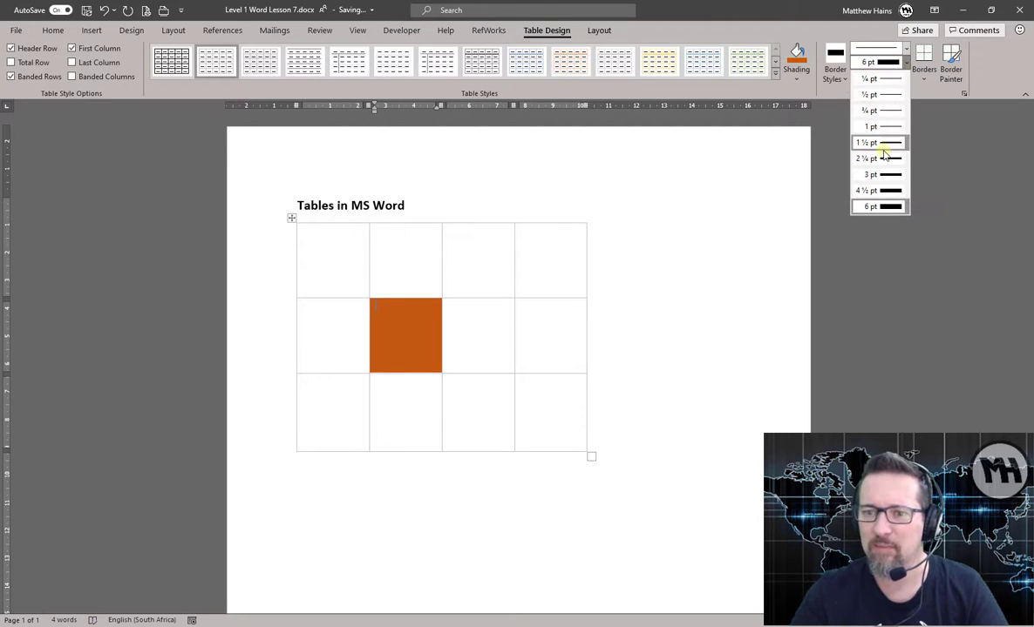
left_click(880, 190)
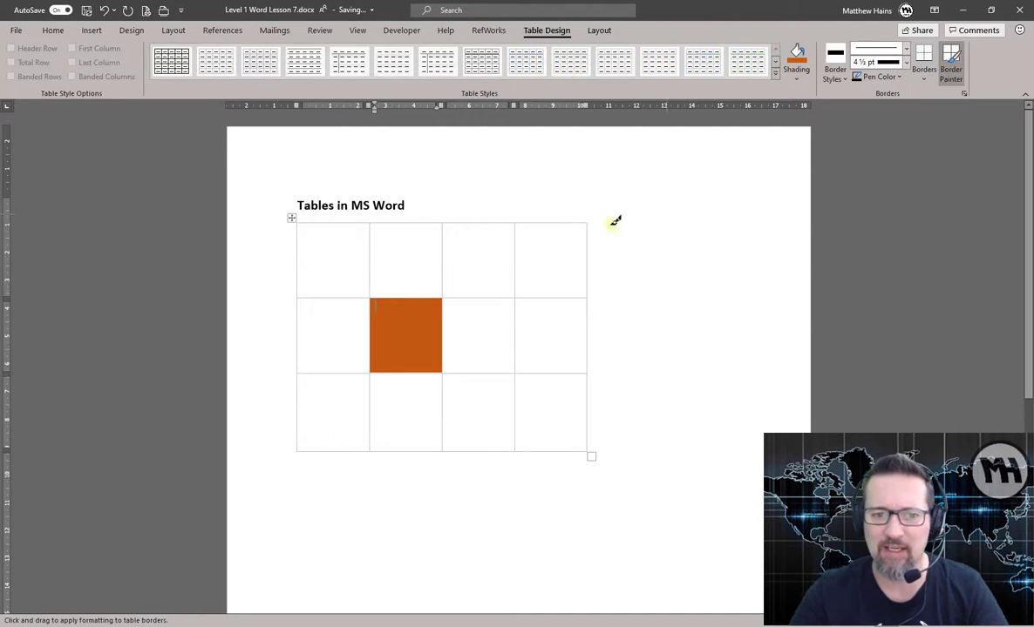
left_click(502, 222)
left_click(515, 253)
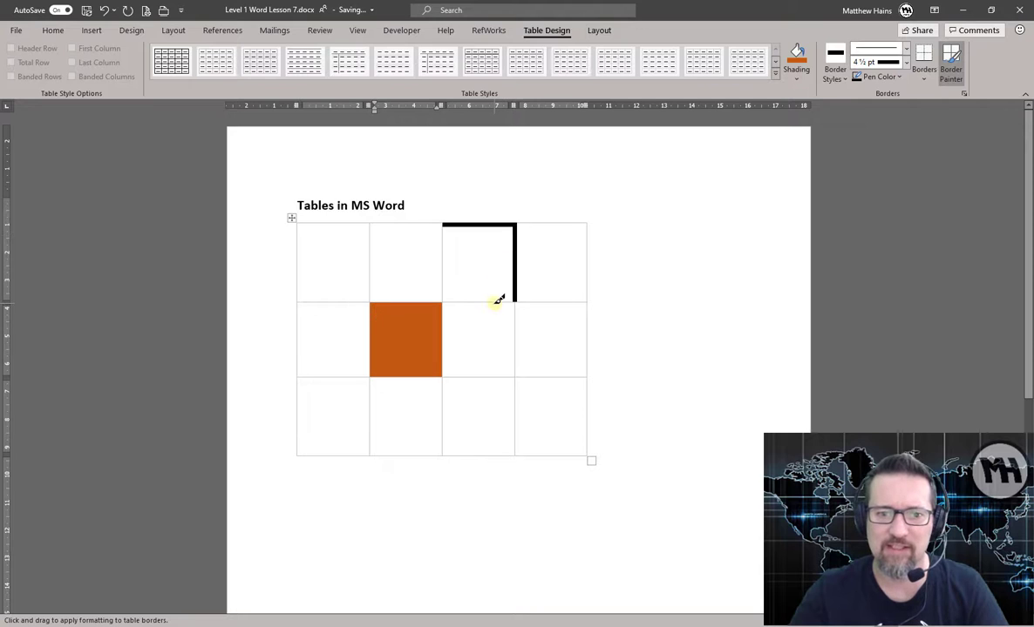
left_click(496, 303)
left_click(443, 264)
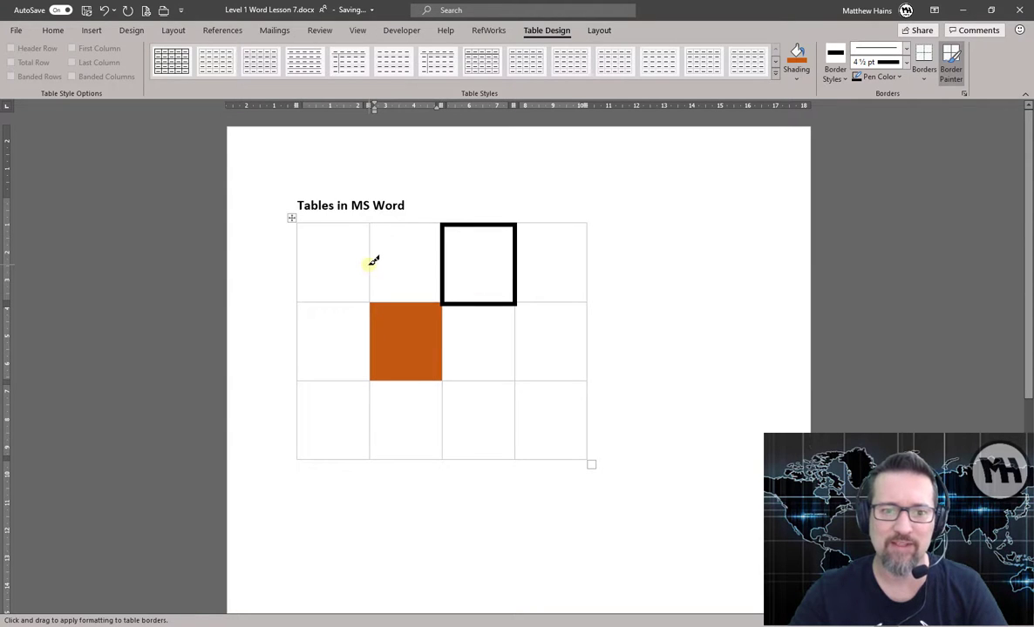
Paint 4 ½ pt borders around the first cell of the top row
left_click(371, 262)
left_click(359, 302)
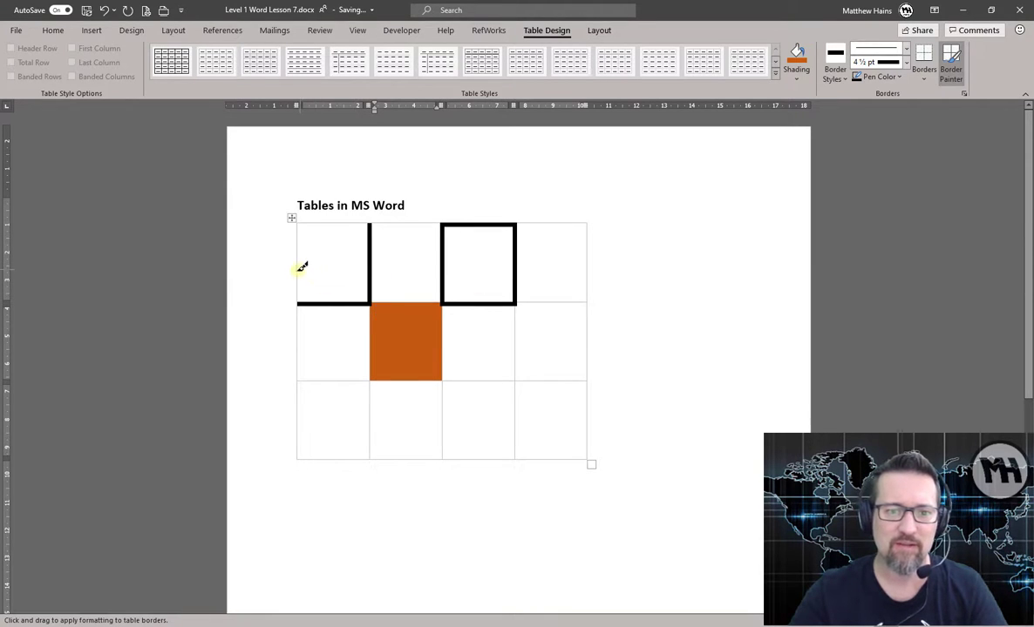
left_click(299, 268)
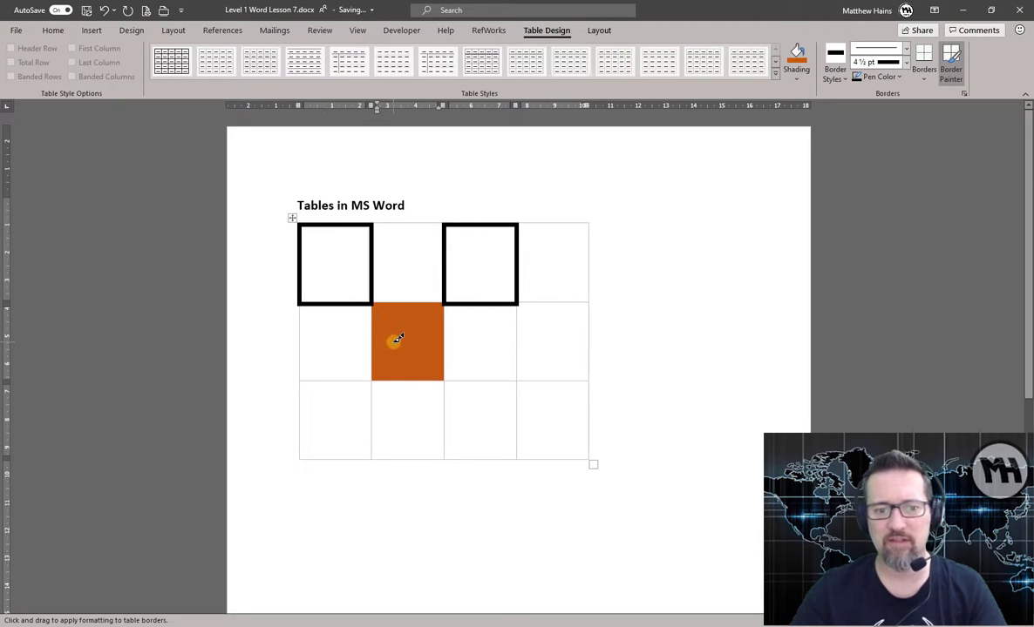
Paint 4 ½ pt borders on the outer edge of the middle row's first cell and beneath that row's second to fourth cells
left_click(301, 370)
left_click(408, 381)
left_click_drag(473, 377, 558, 377)
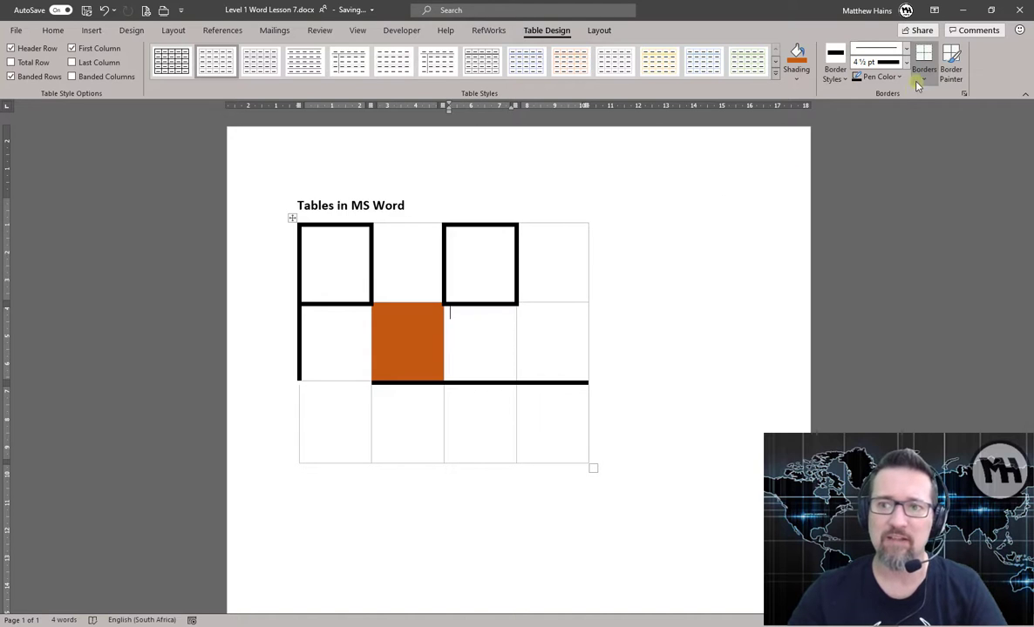
left_click(953, 72)
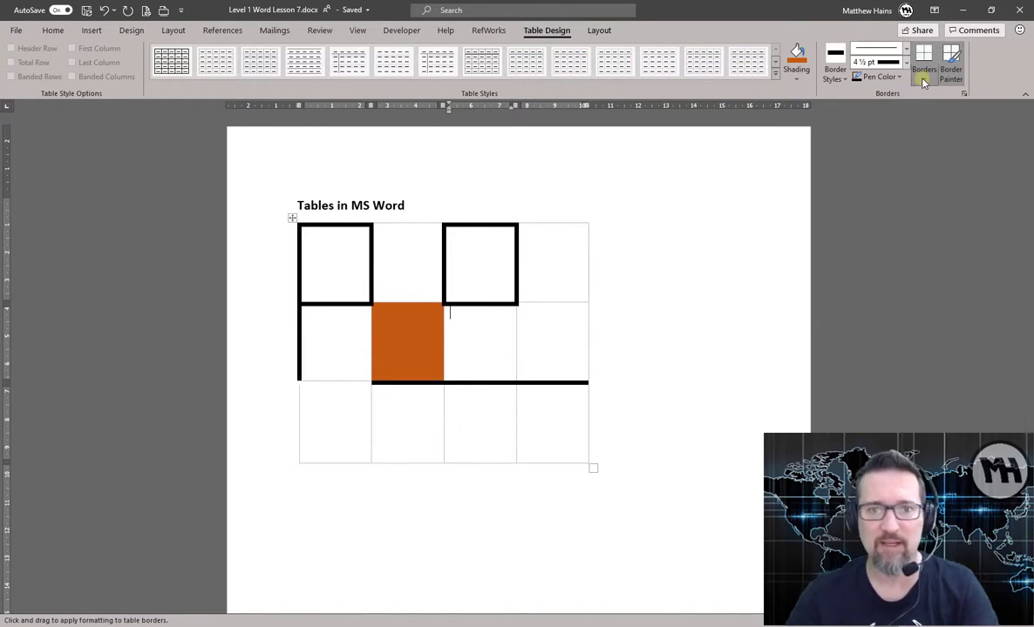
key("Escape")
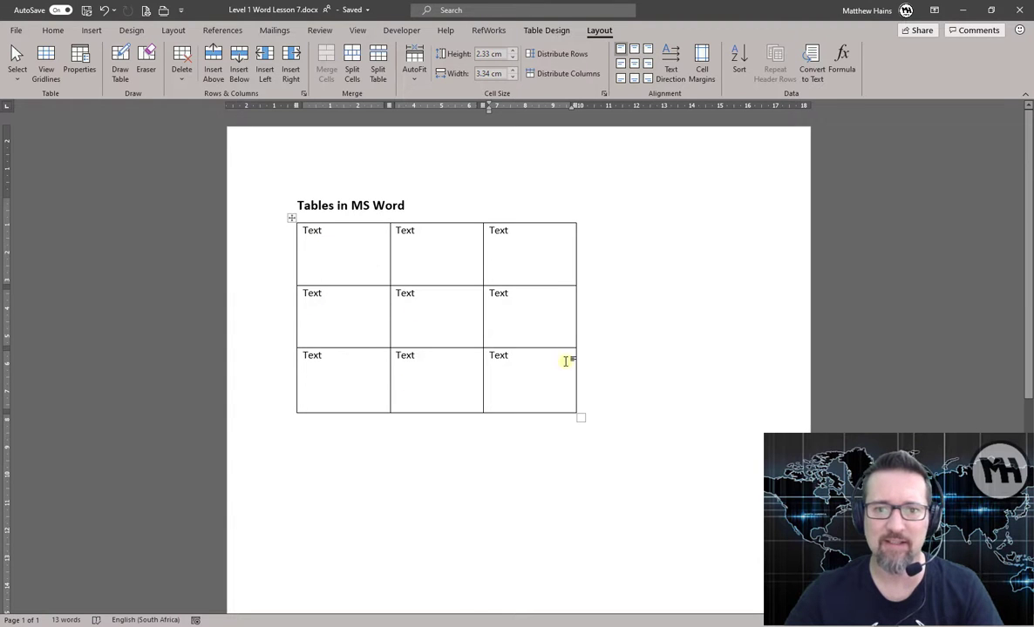
Align the text in the top row's cells to top left, top centre and top right respectively
left_click(342, 251)
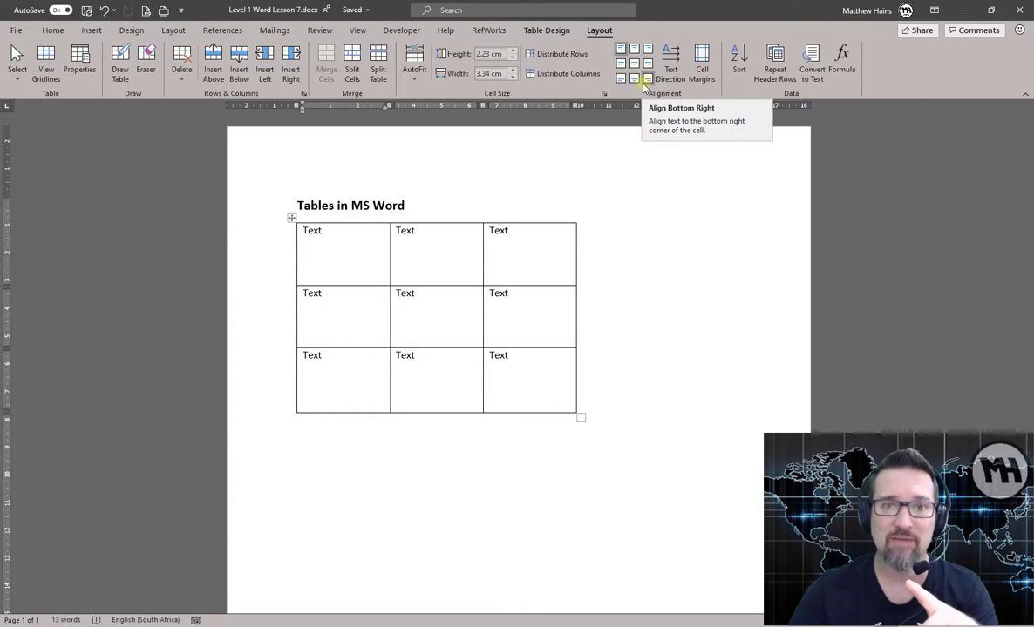
left_click(620, 53)
left_click(432, 232)
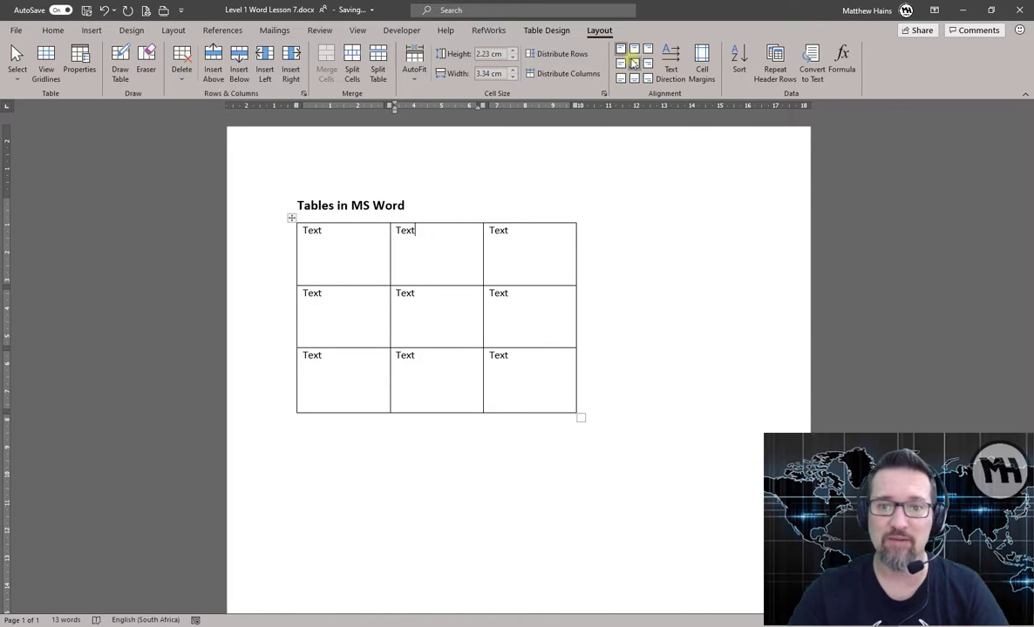
left_click(634, 49)
left_click(547, 231)
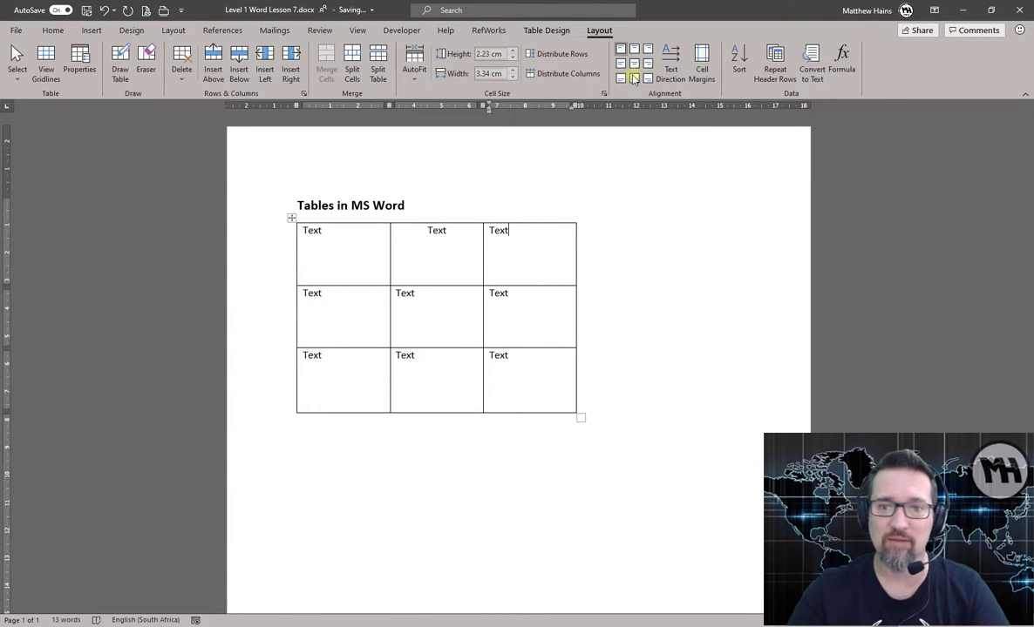
left_click(648, 49)
Align the middle row's text vertically centred, with the three cells set to left, centre and right respectively
left_click(375, 298)
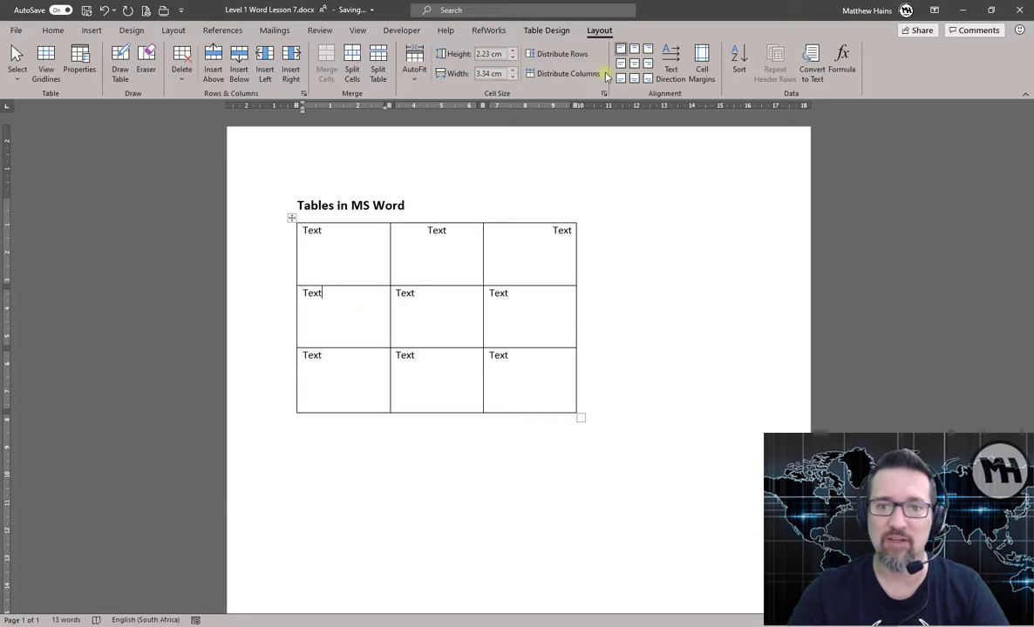
left_click(620, 64)
left_click(450, 312)
left_click(633, 63)
left_click(540, 301)
left_click(647, 64)
Align the bottom row's text to bottom left, bottom centre and bottom right in its three cells respectively
left_click(337, 353)
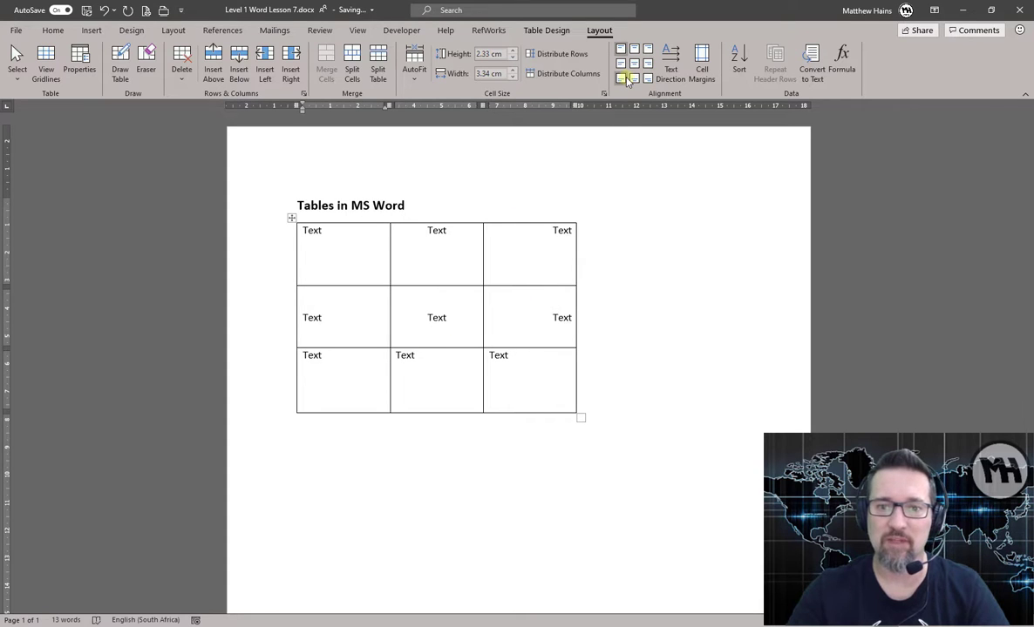
left_click(620, 79)
left_click(417, 370)
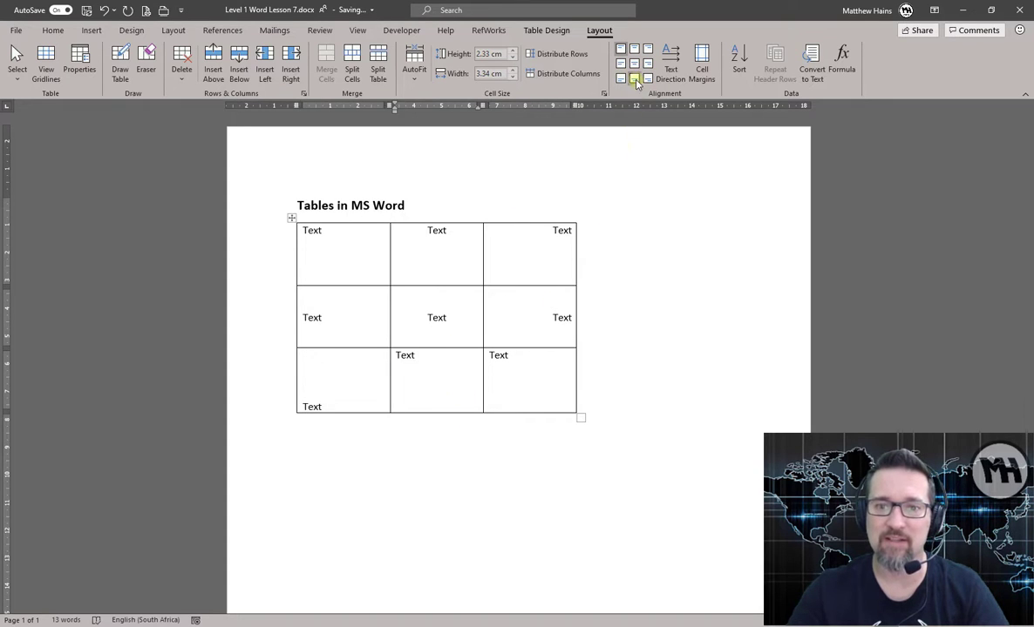
left_click(634, 78)
left_click(531, 375)
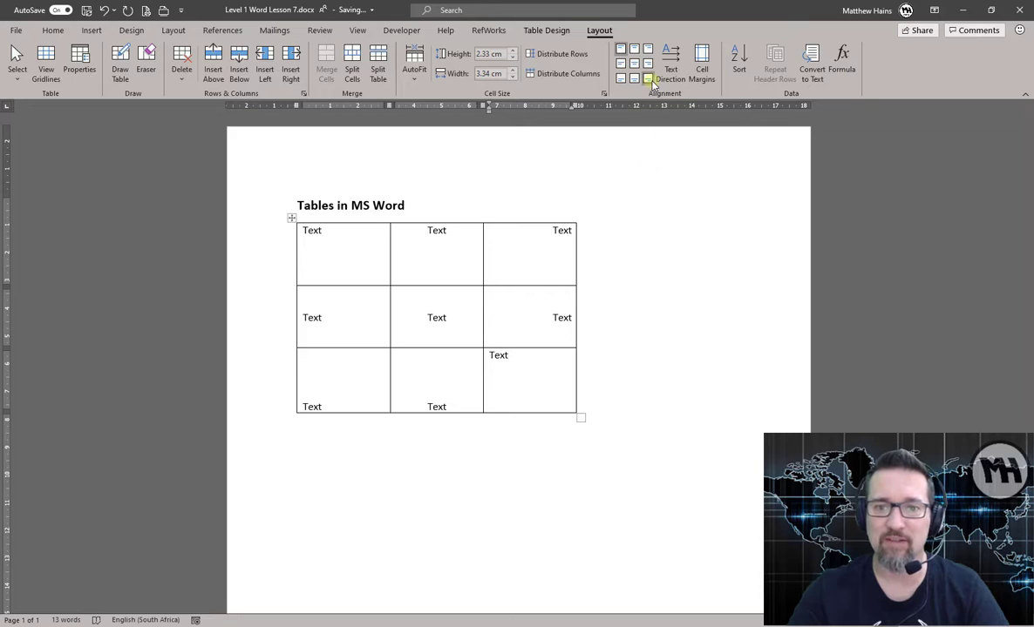
left_click(648, 78)
left_click(652, 379)
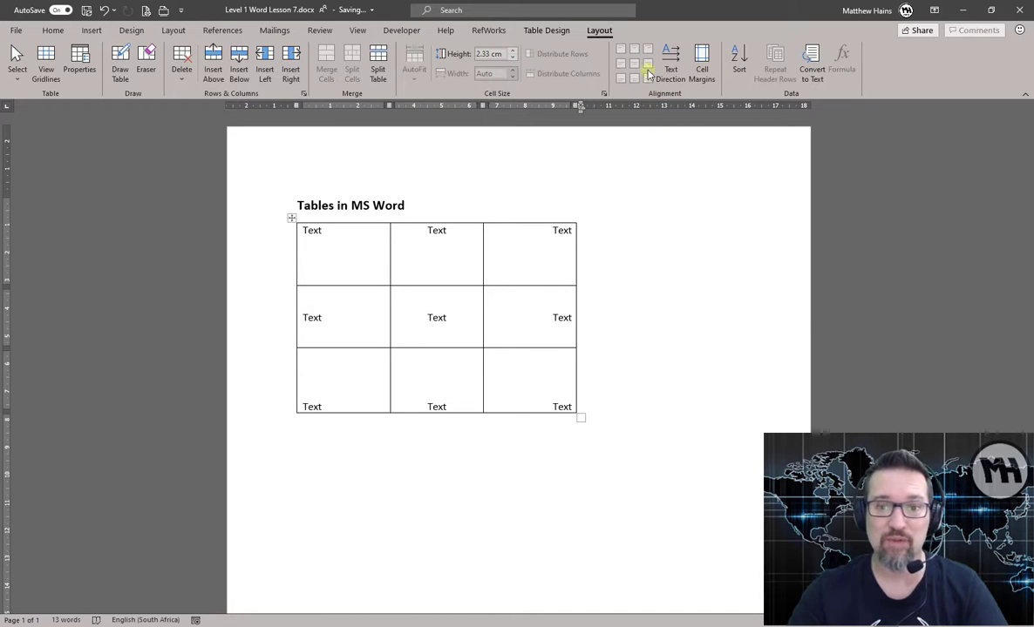
Cycle the text direction of the table's centre cell and leave its text reading upwards from bottom to top
left_click(448, 319)
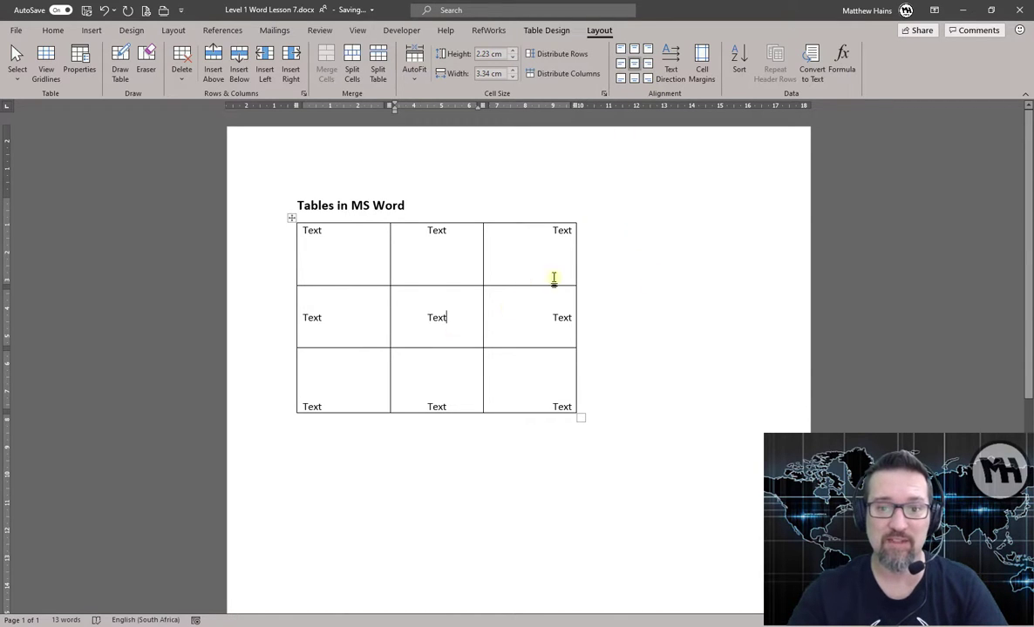
left_click(670, 75)
left_click(670, 74)
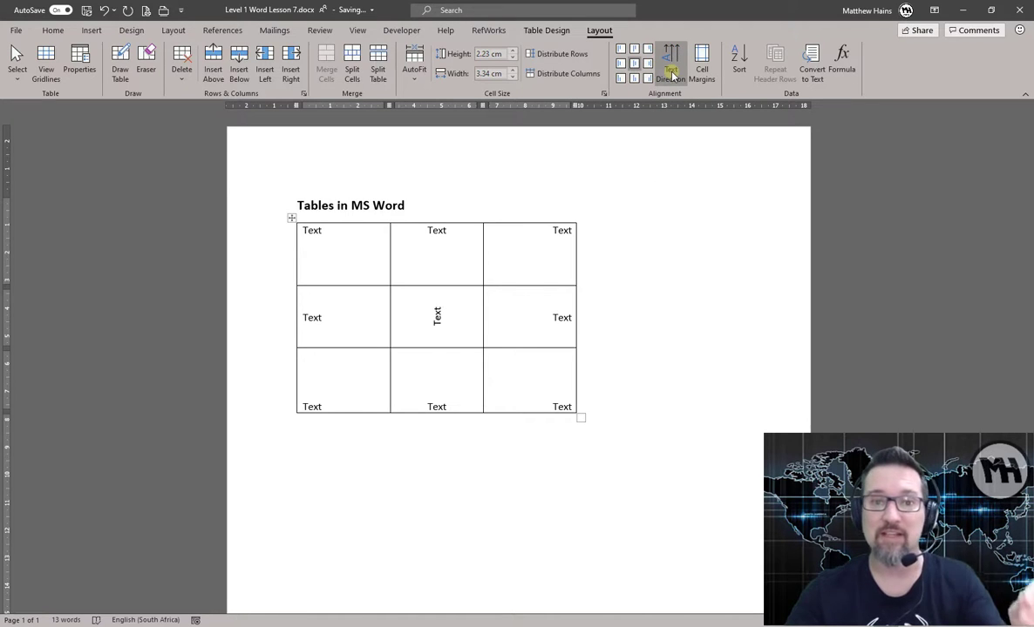
left_click(670, 74)
left_click(670, 74)
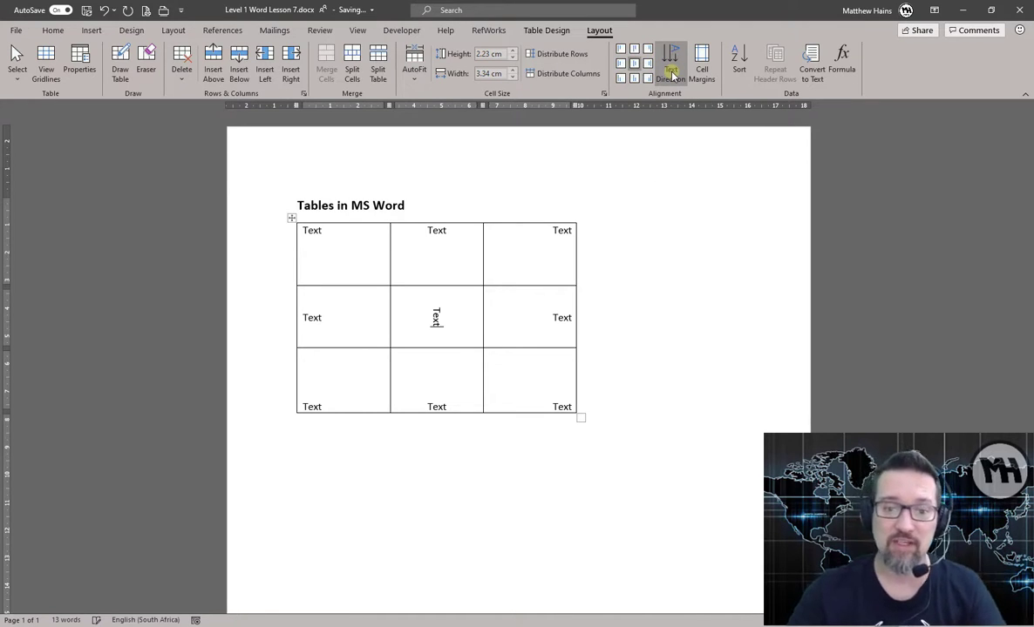
left_click(670, 74)
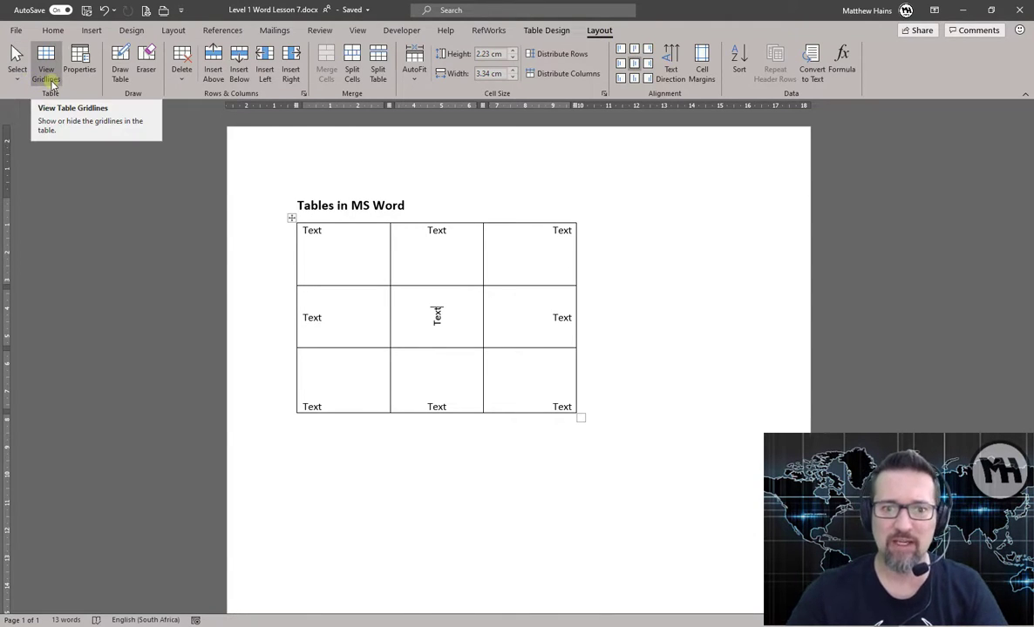
Turn on the table gridlines and remove all borders from the whole table
left_click(47, 74)
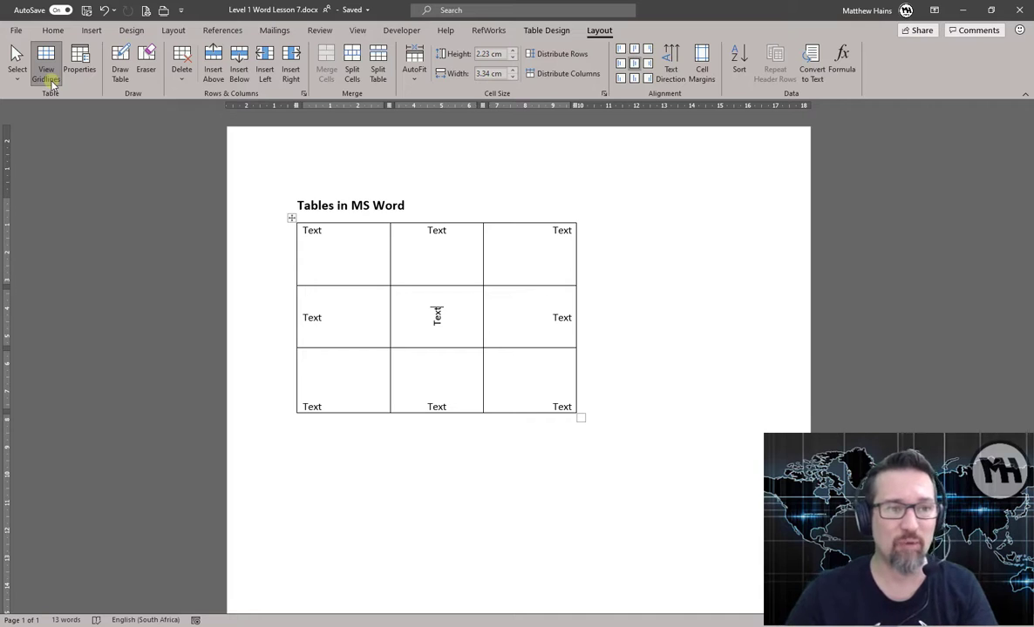
left_click(47, 76)
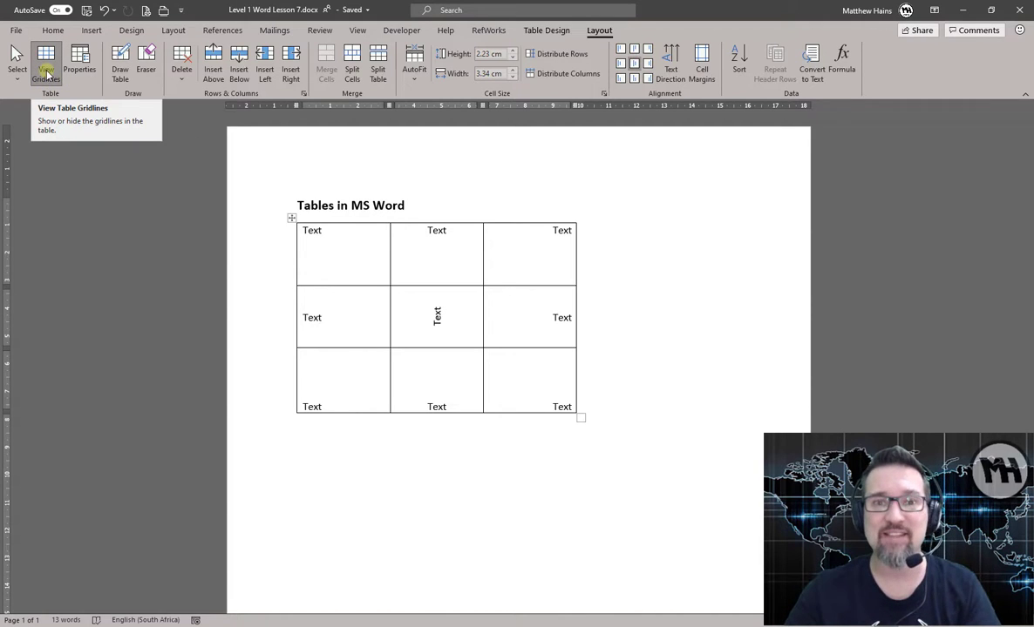
left_click(292, 217)
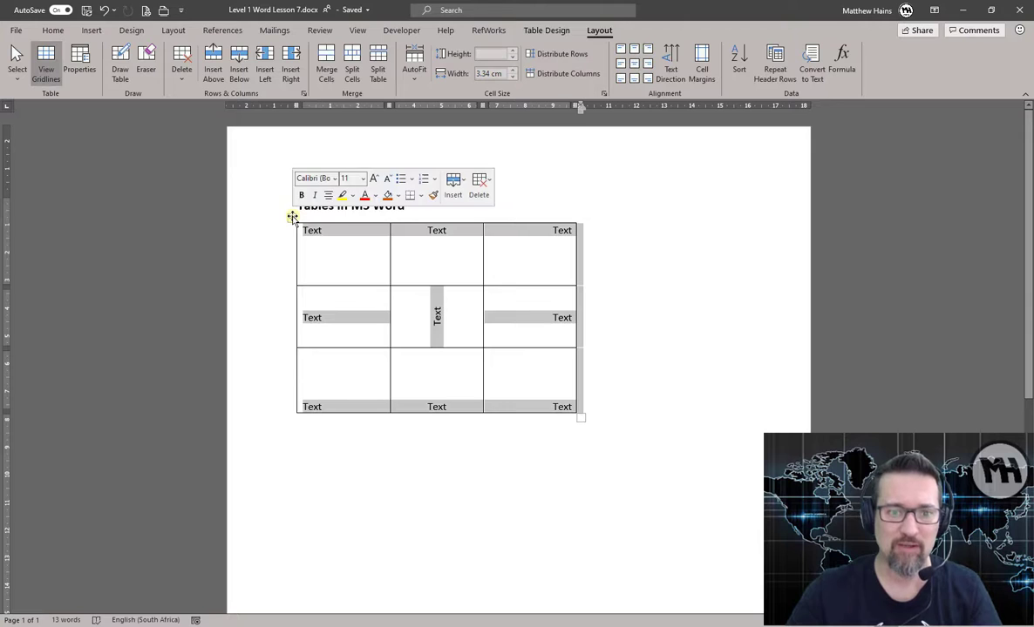
left_click(549, 30)
left_click(924, 73)
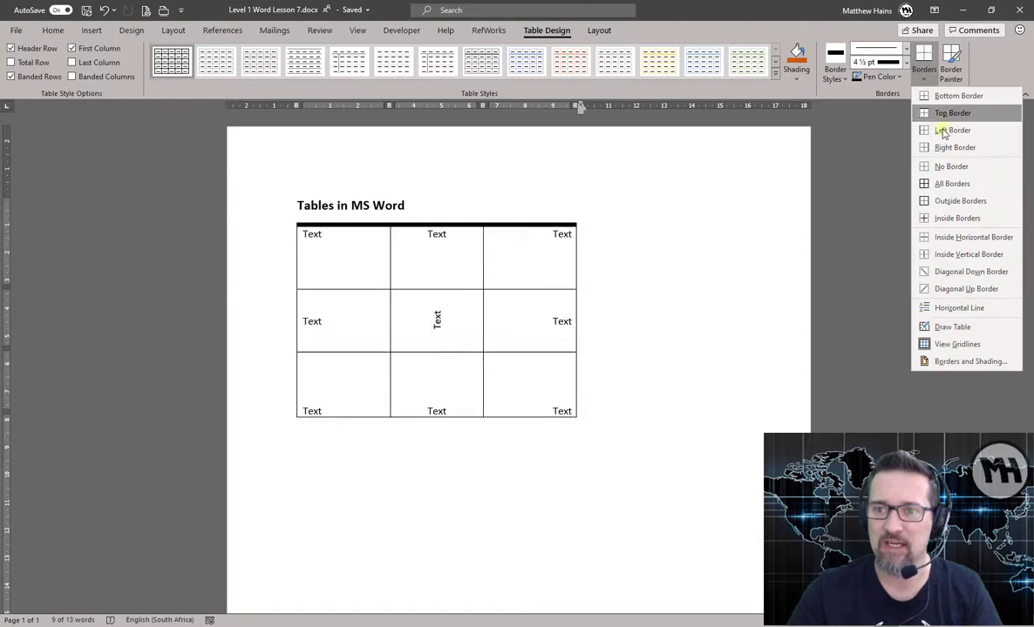
left_click(947, 167)
left_click(693, 277)
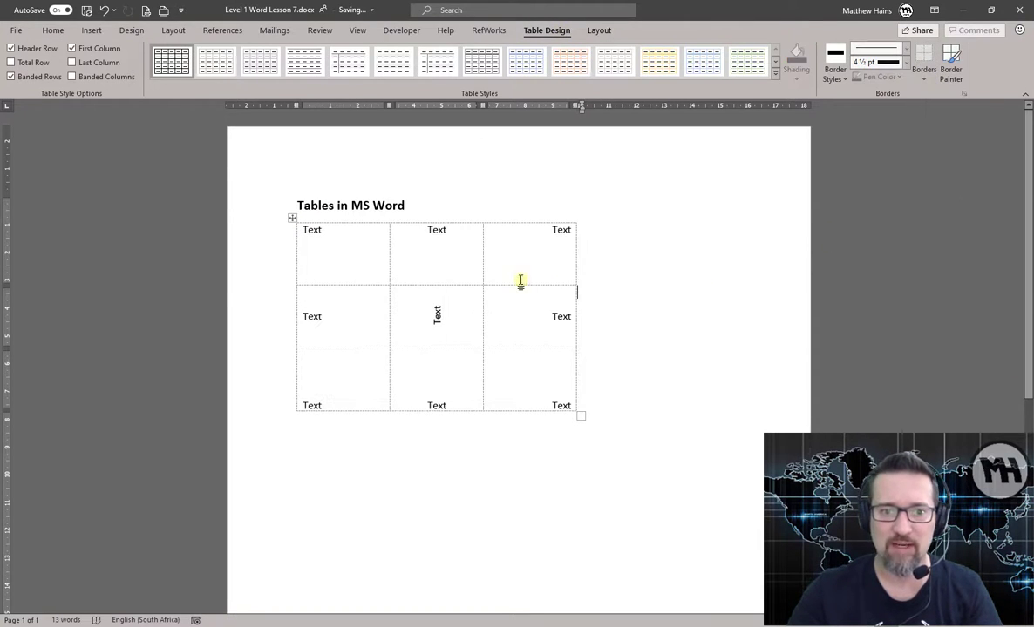
Hide the gridlines to view the borderless table, and show them again
left_click(320, 234)
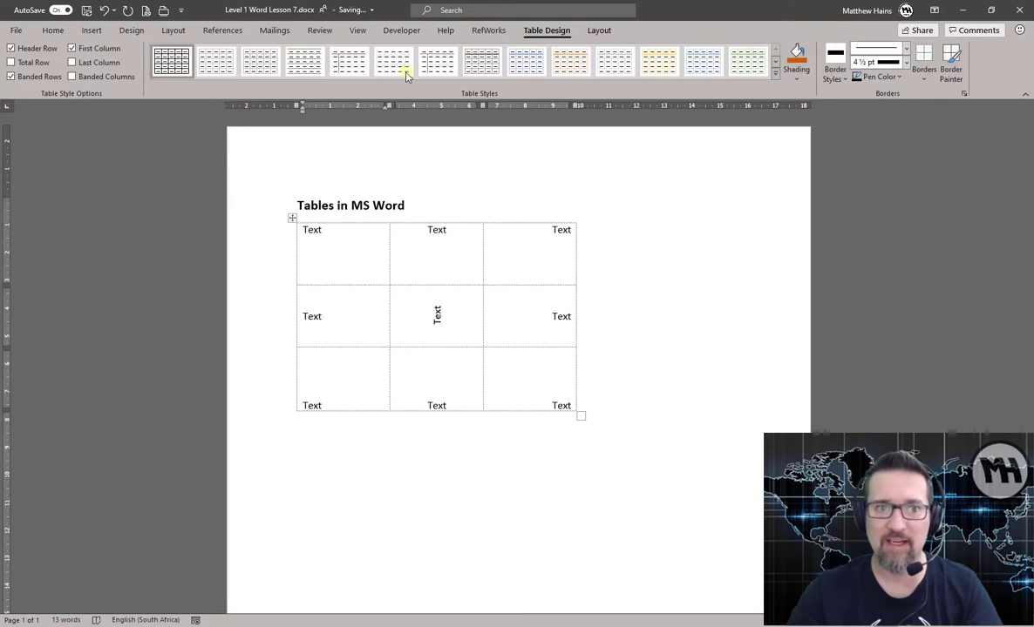
left_click(599, 30)
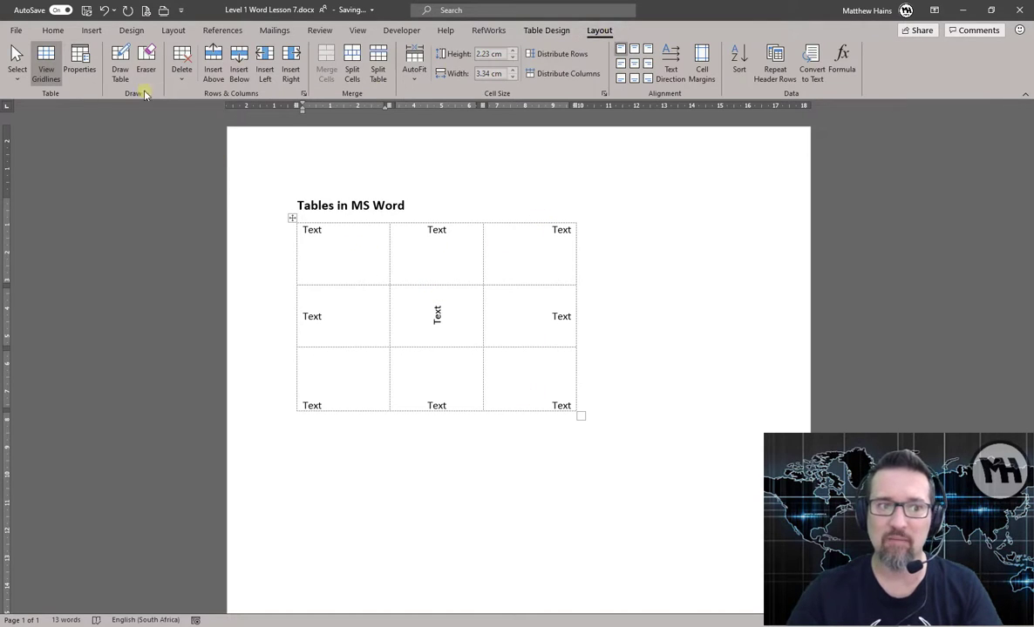
left_click(47, 71)
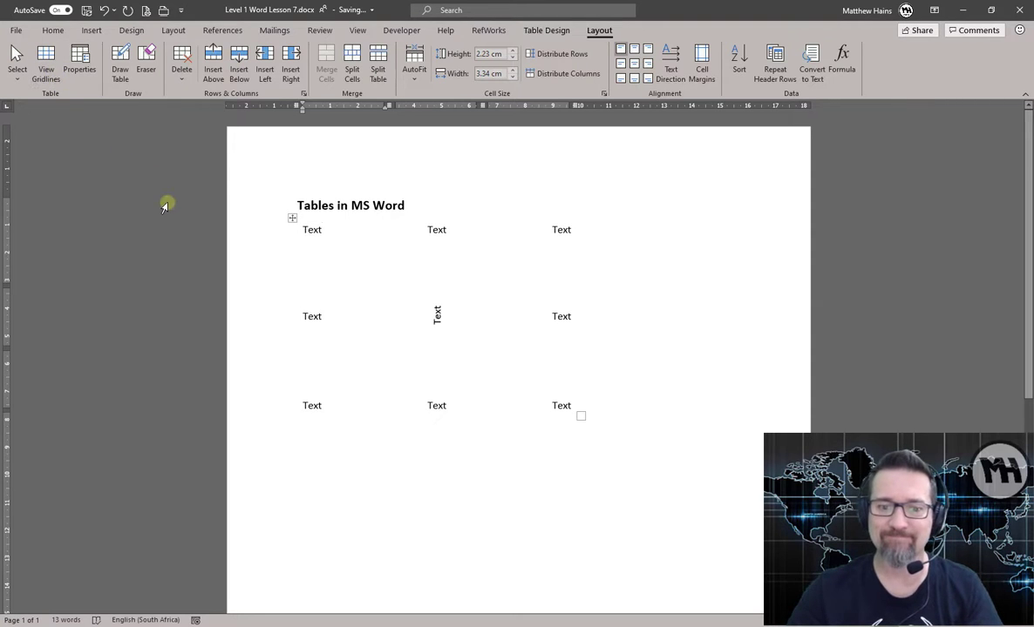
left_click(432, 201)
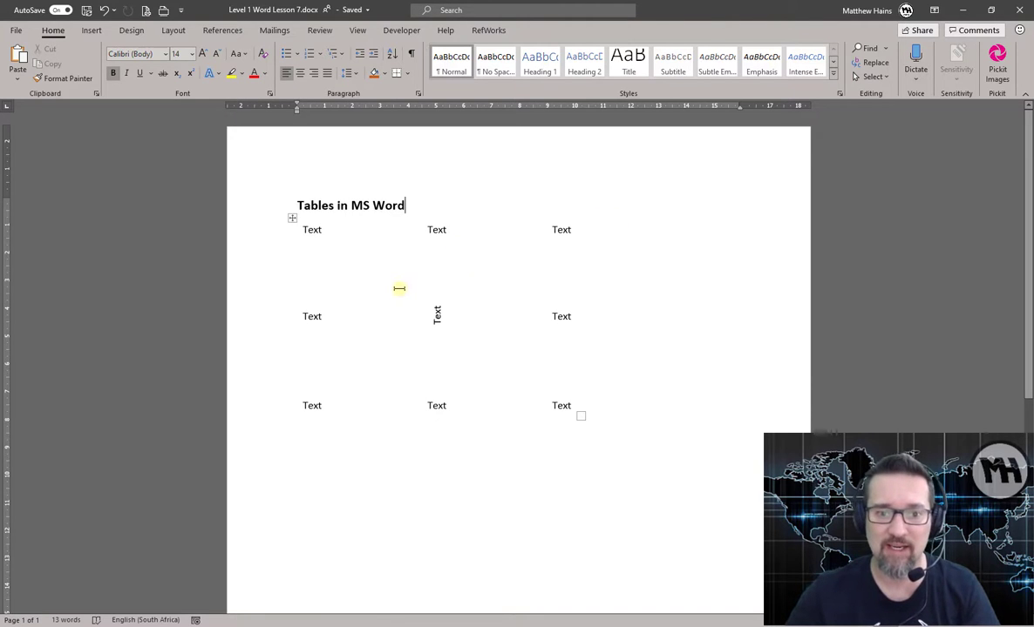
left_click(343, 263)
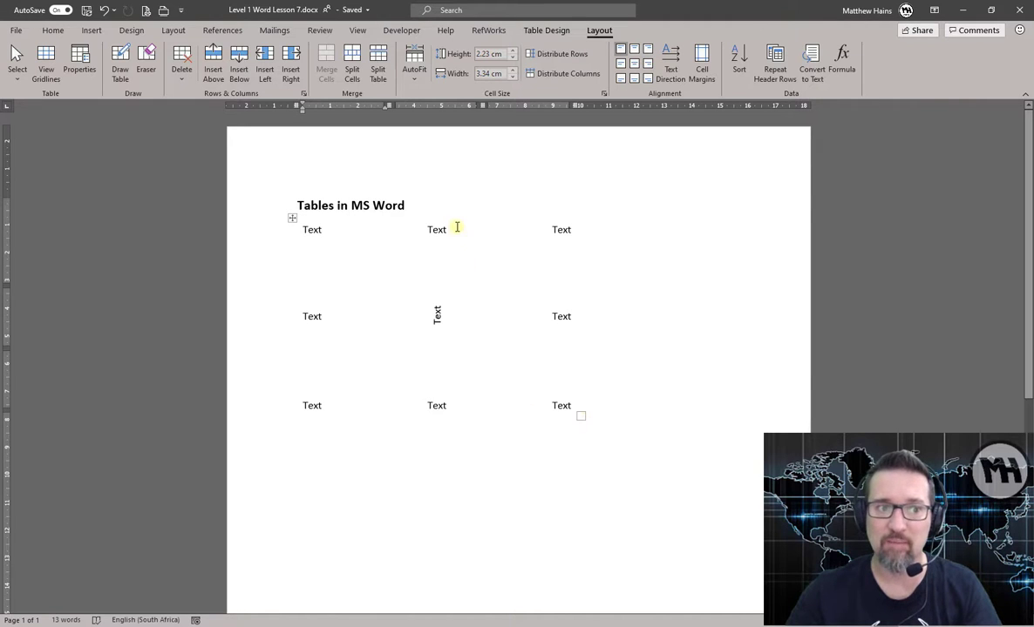
left_click(50, 59)
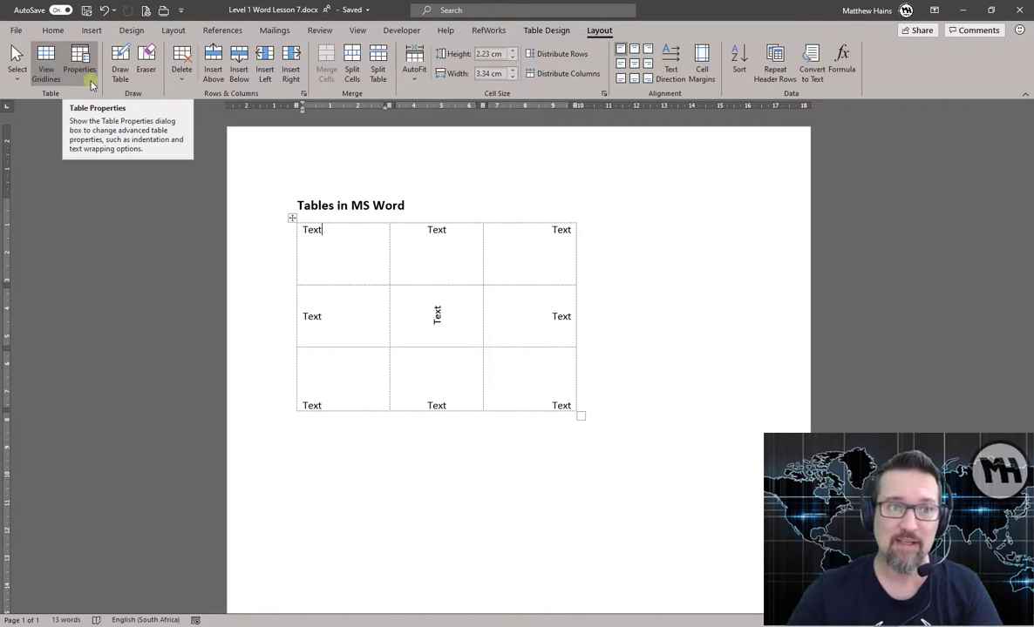
Erase the partitions between all three top-row cells and between the first two cells of the middle and bottom rows
left_click(146, 61)
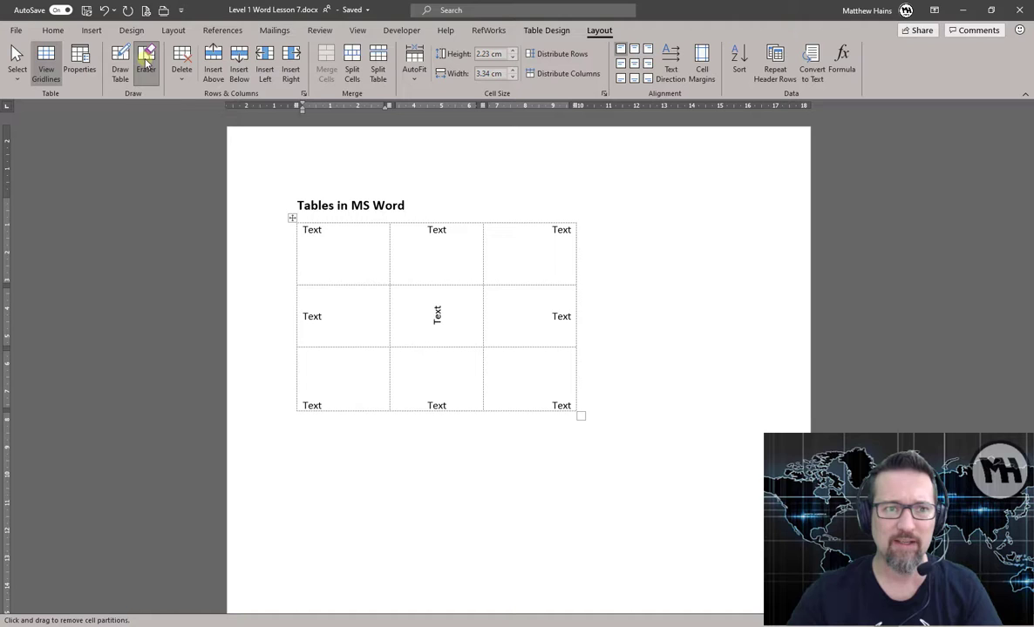
left_click(393, 252)
left_click(484, 250)
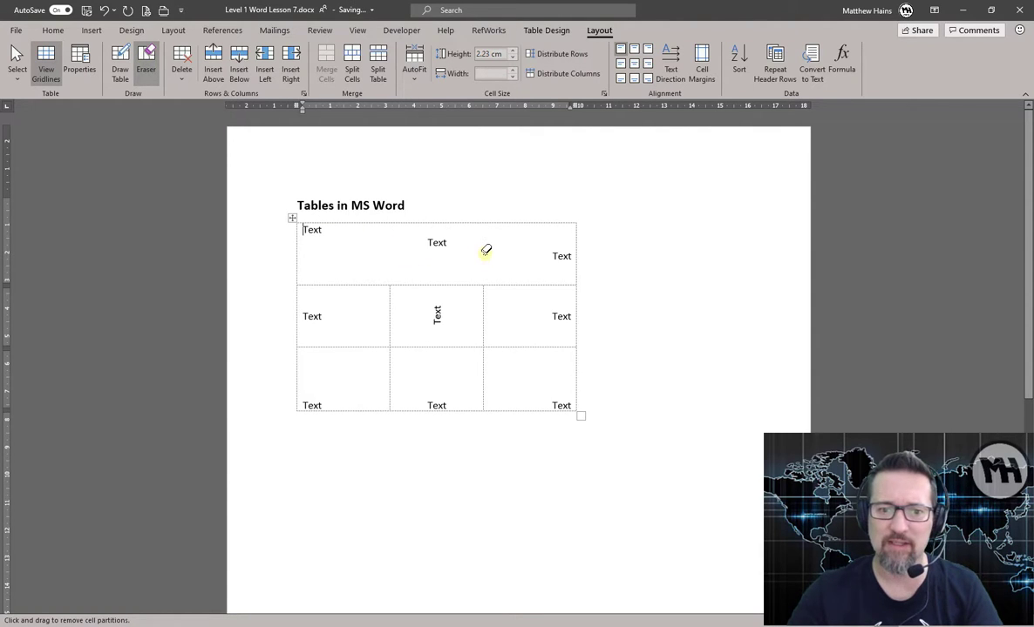
left_click(392, 337)
left_click(393, 359)
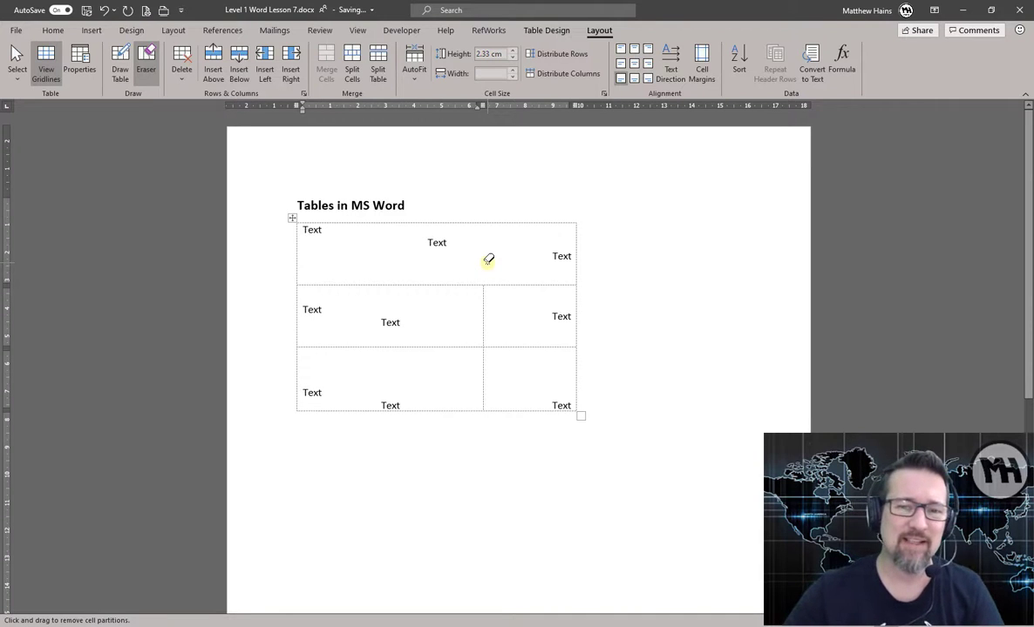
Stop erasing partitions and merge the two cells of the table's middle row into one
key("Escape")
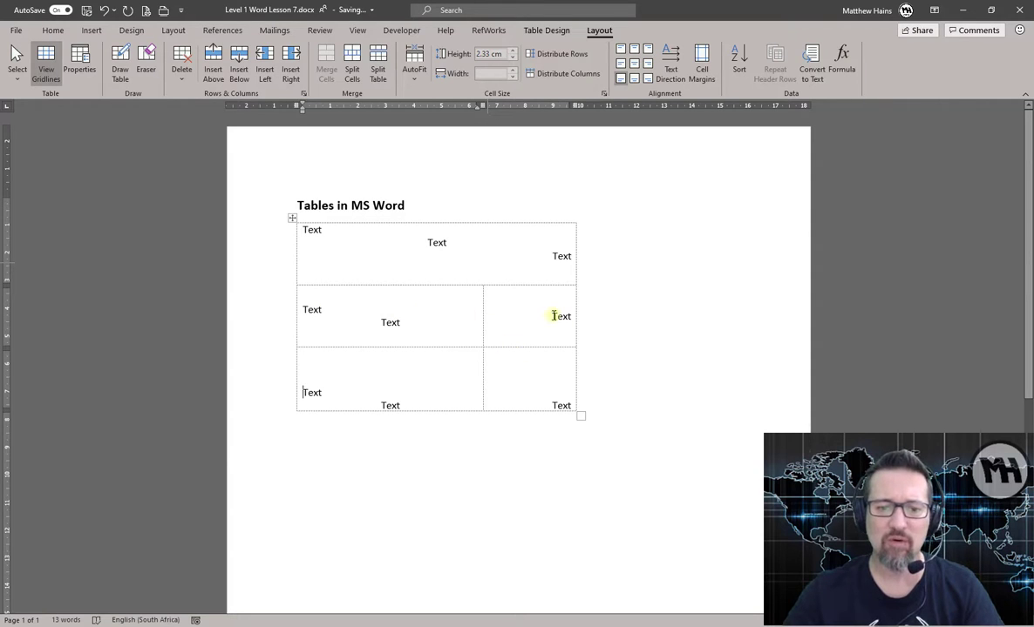
left_click(371, 311)
left_click_drag(433, 314, 554, 316)
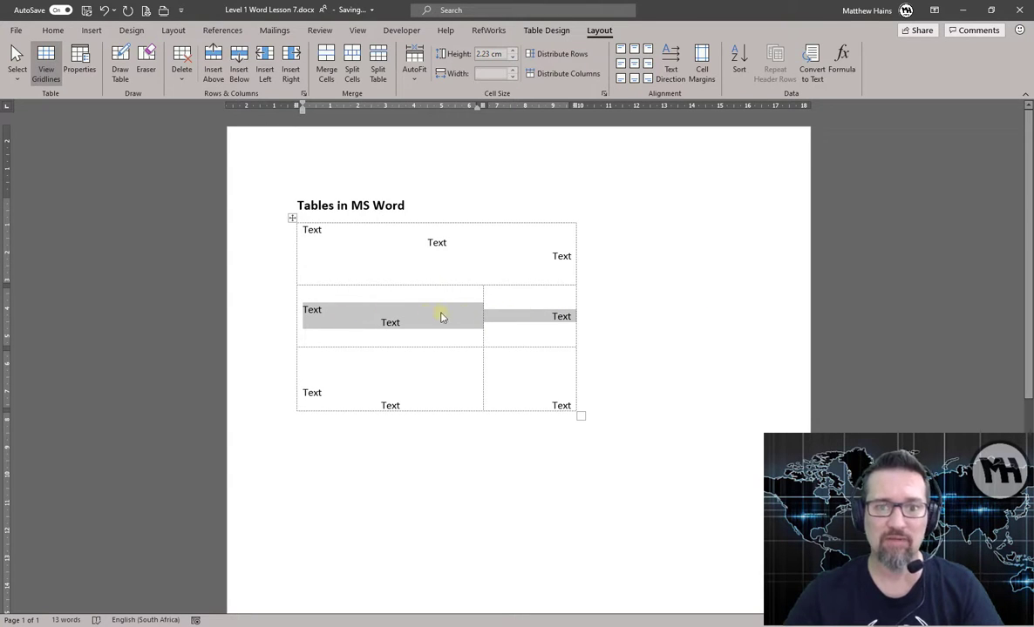
right_click(534, 318)
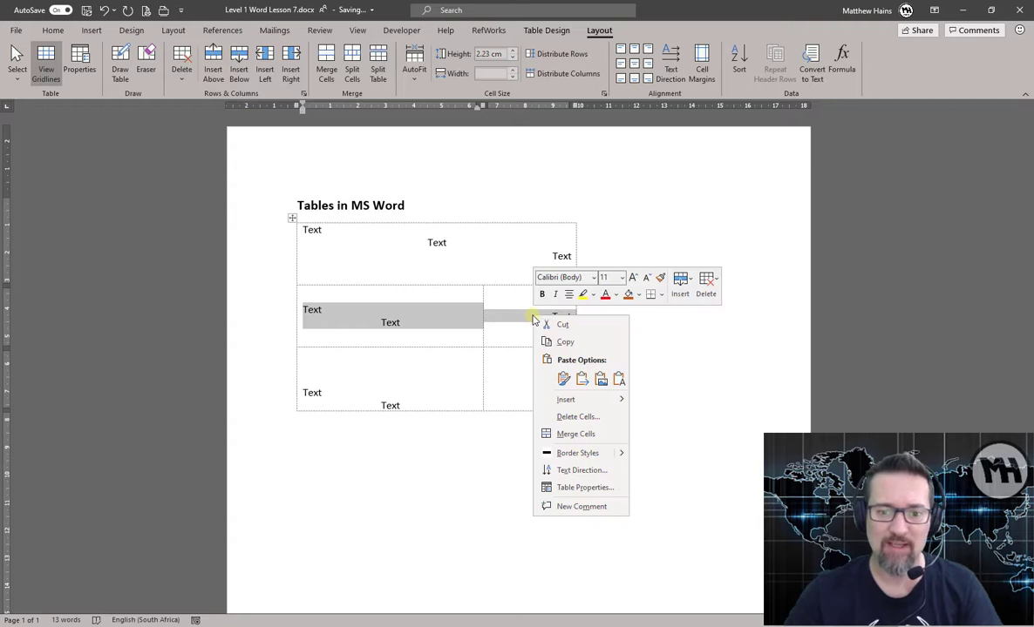
left_click(575, 433)
left_click(519, 325)
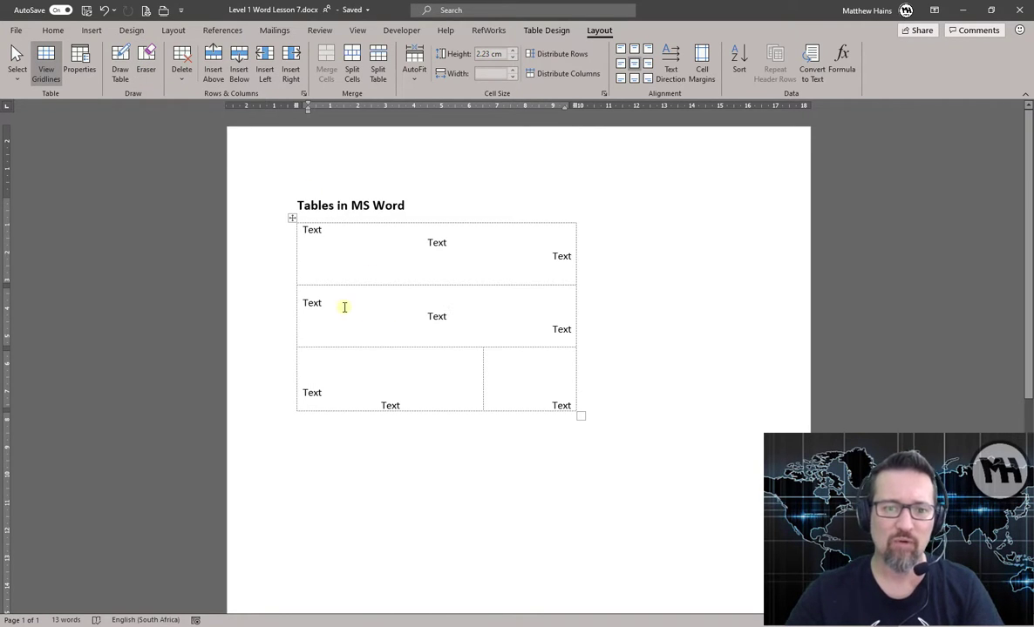
left_click_drag(292, 374, 526, 369)
right_click(526, 369)
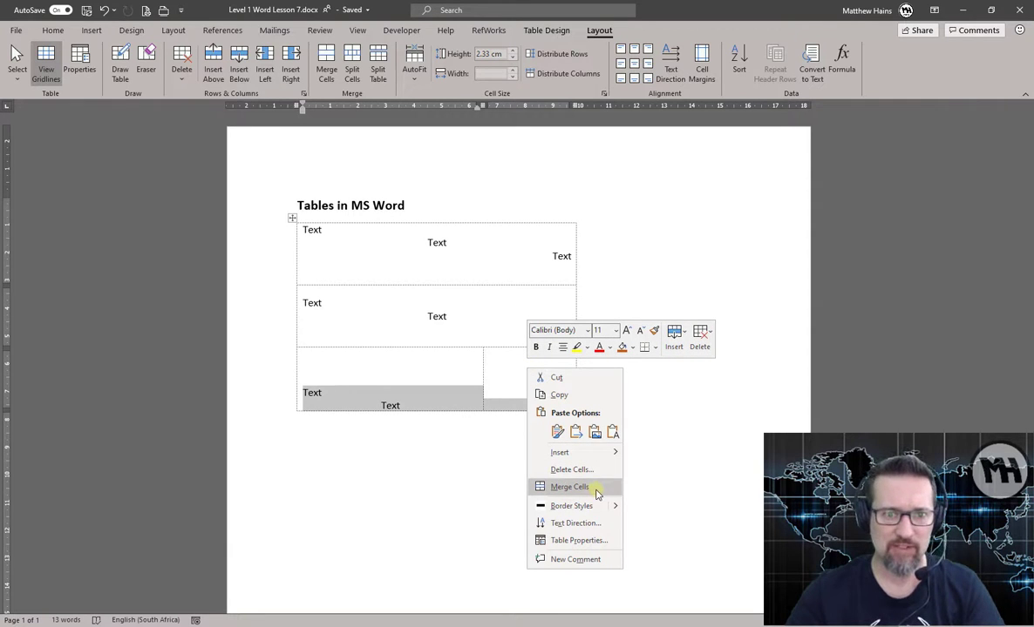
key("Escape")
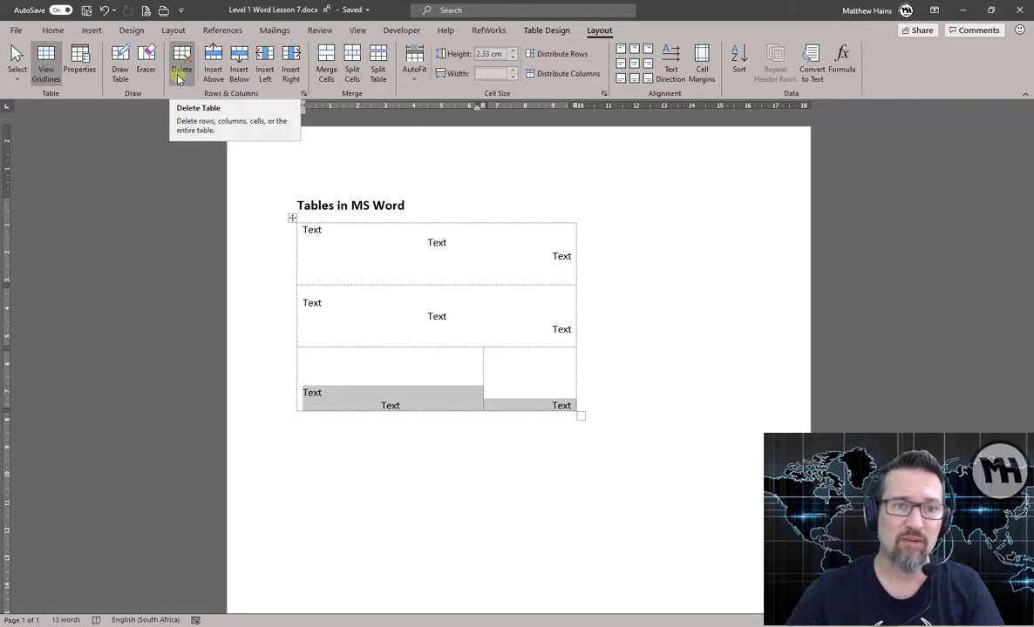
left_click(179, 76)
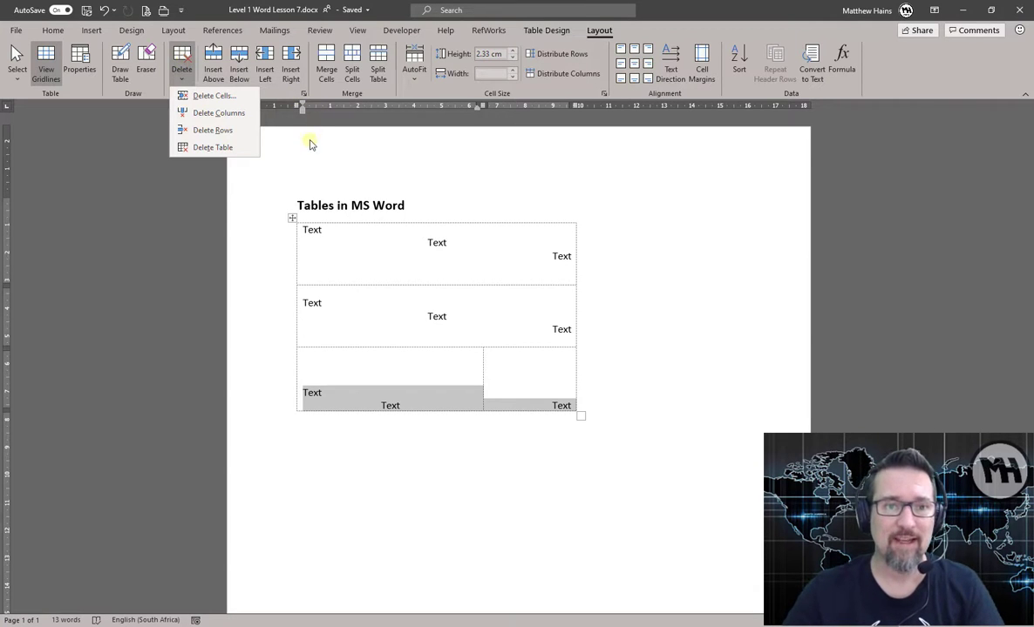
key("Escape")
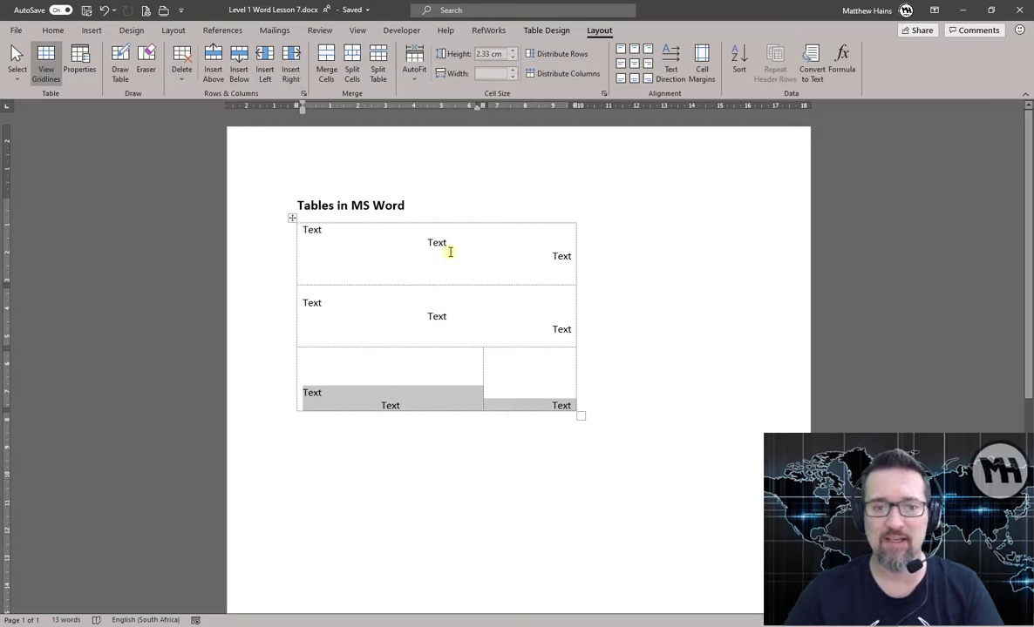
Insert a row above the table's bottom row and append another row at the end of the table
left_click(529, 397)
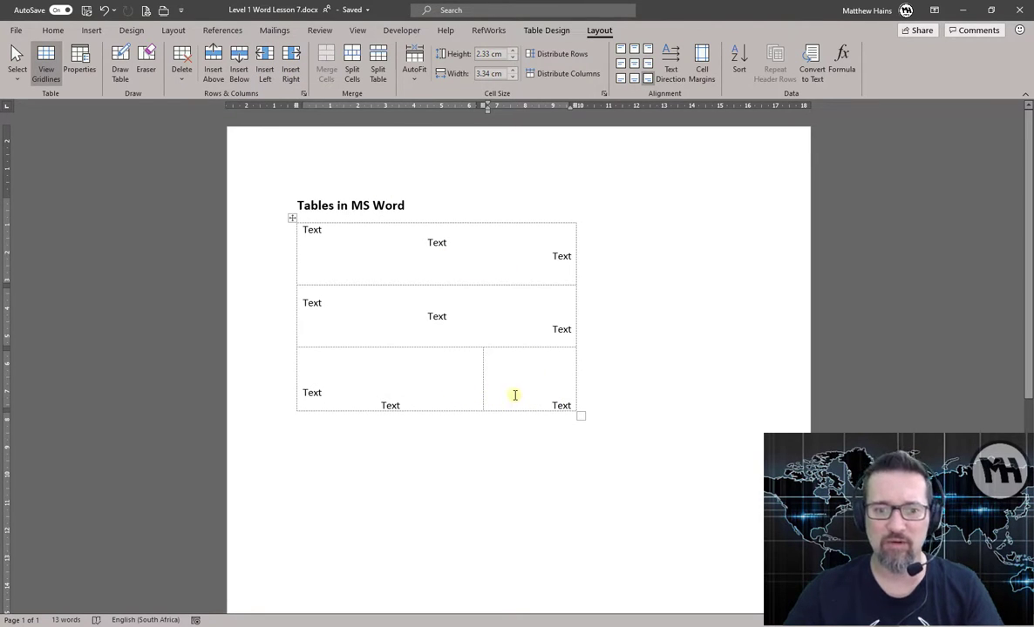
right_click(515, 396)
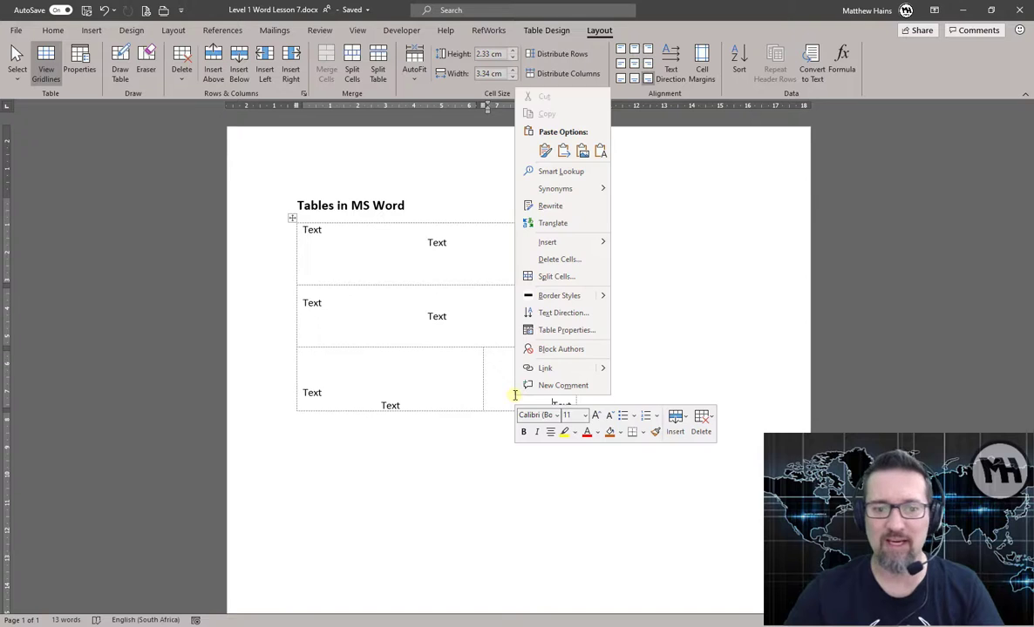
left_click(674, 422)
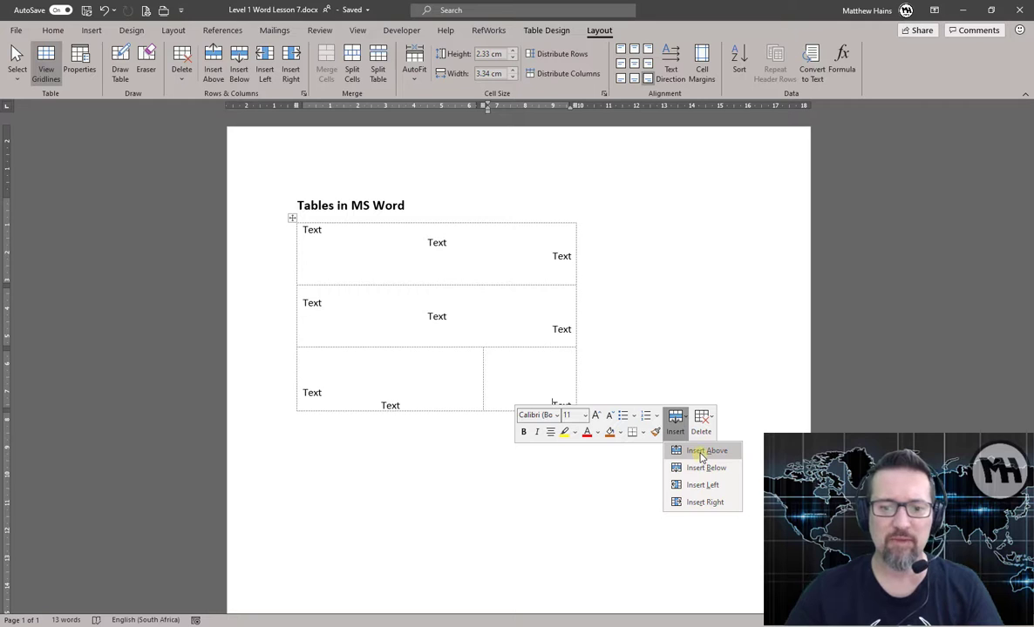
left_click(701, 451)
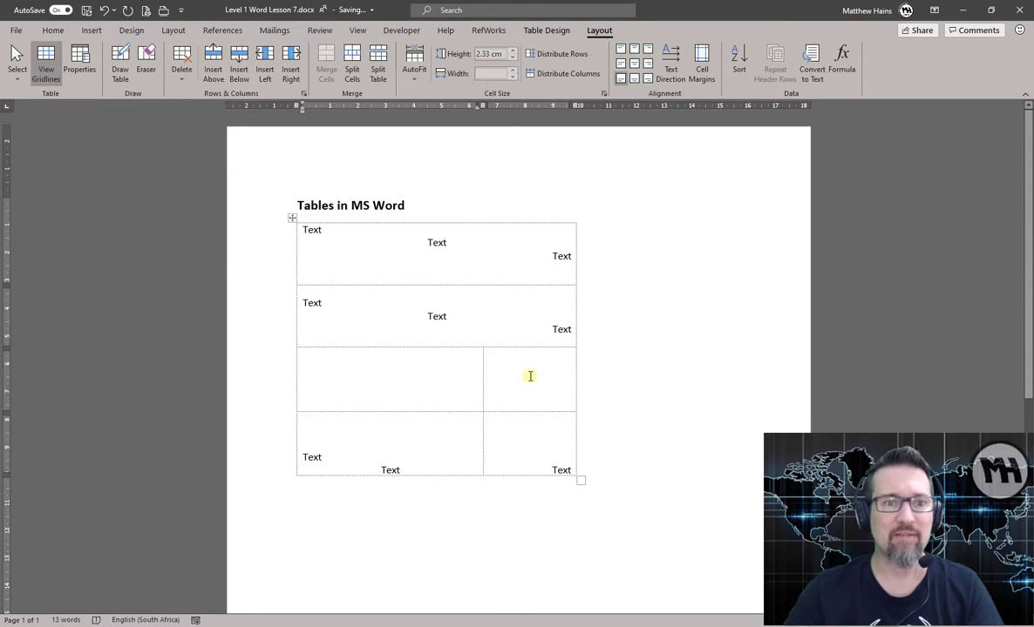
left_click(527, 451)
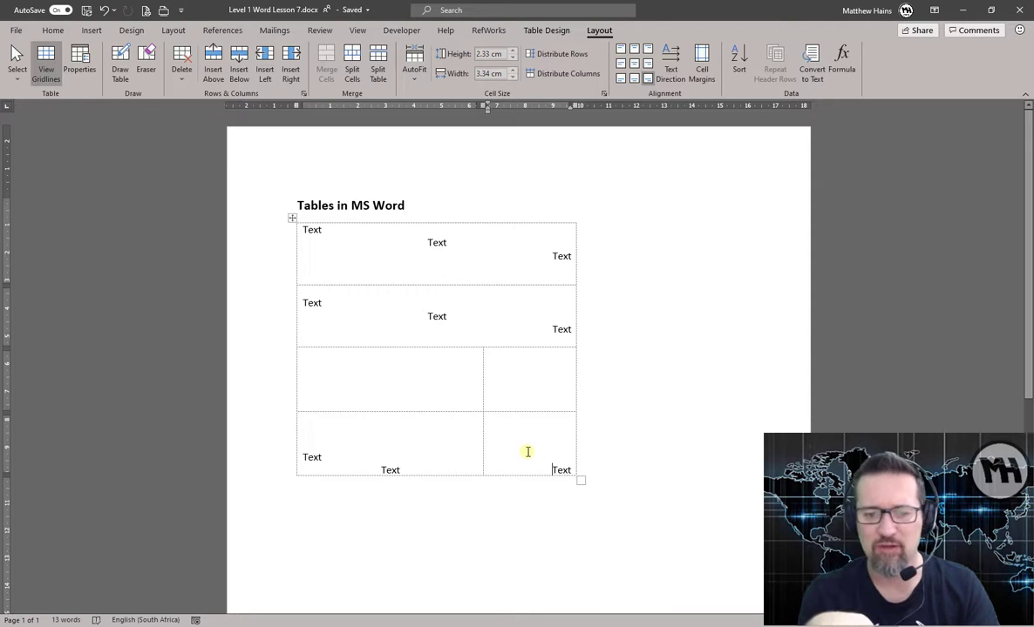
key("Tab")
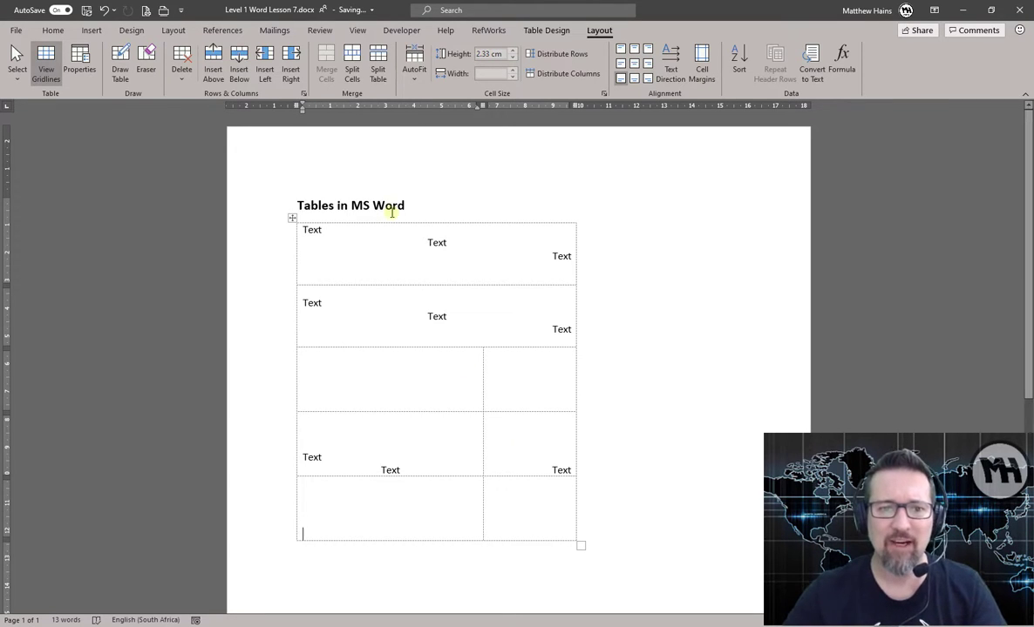
Delete all text from the table's top-row cell and set its alignment to centre, both horizontally and vertically
left_click(341, 253)
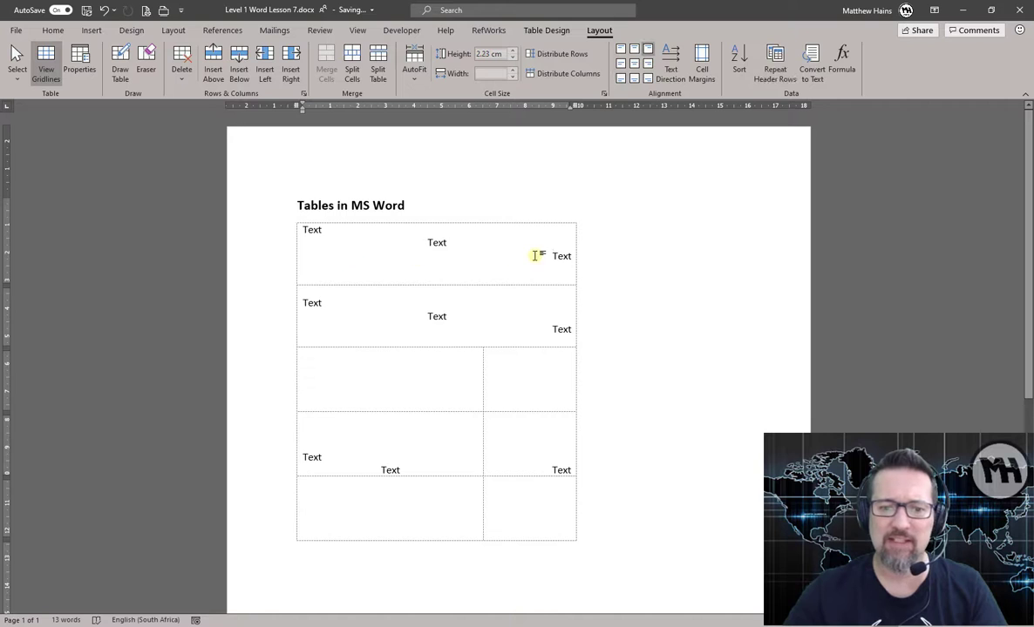
double_click(568, 258)
left_click(565, 263)
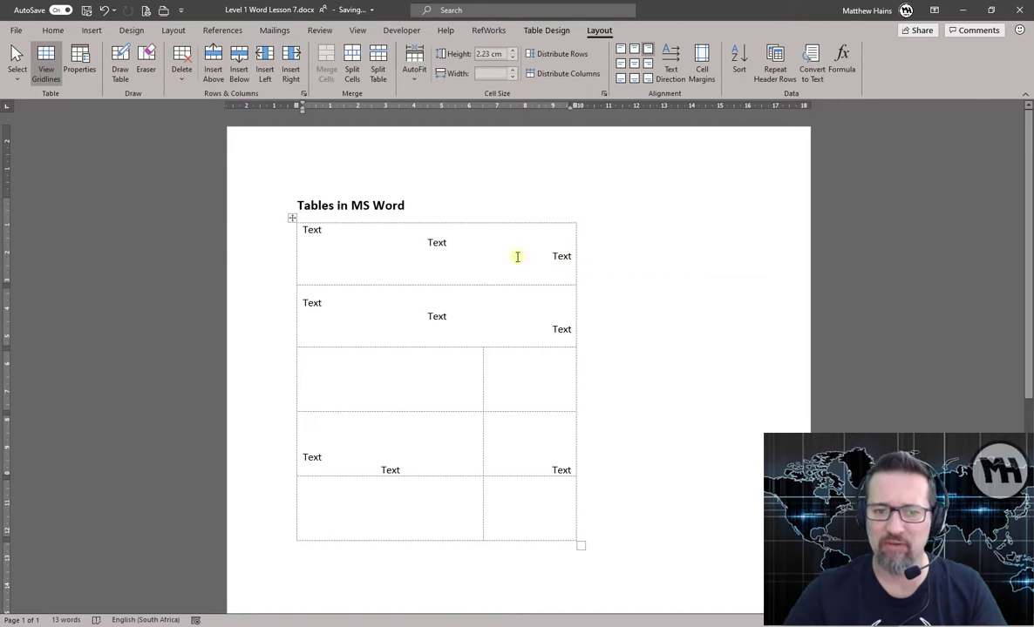
left_click_drag(487, 252, 250, 224)
key("Delete")
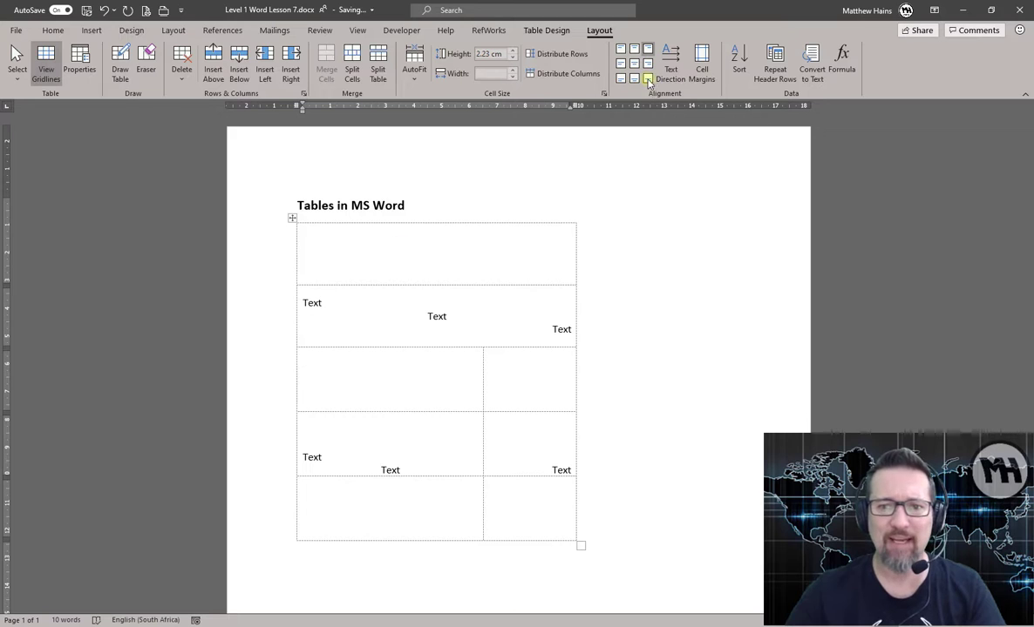
left_click(620, 63)
left_click(329, 250)
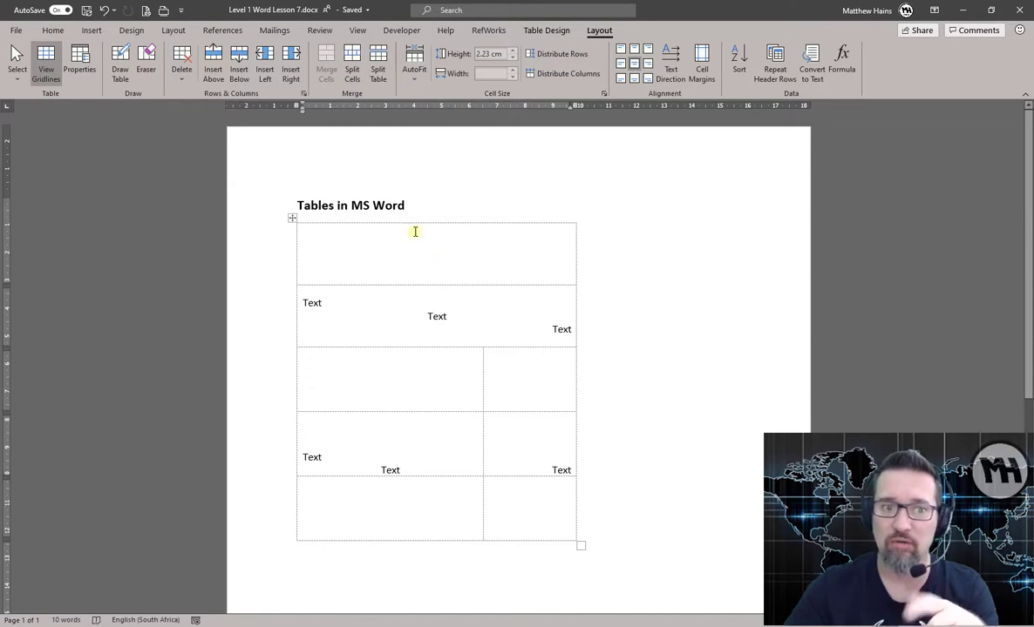
Split the empty top-row cell into 2 columns and 1 row
left_click(352, 69)
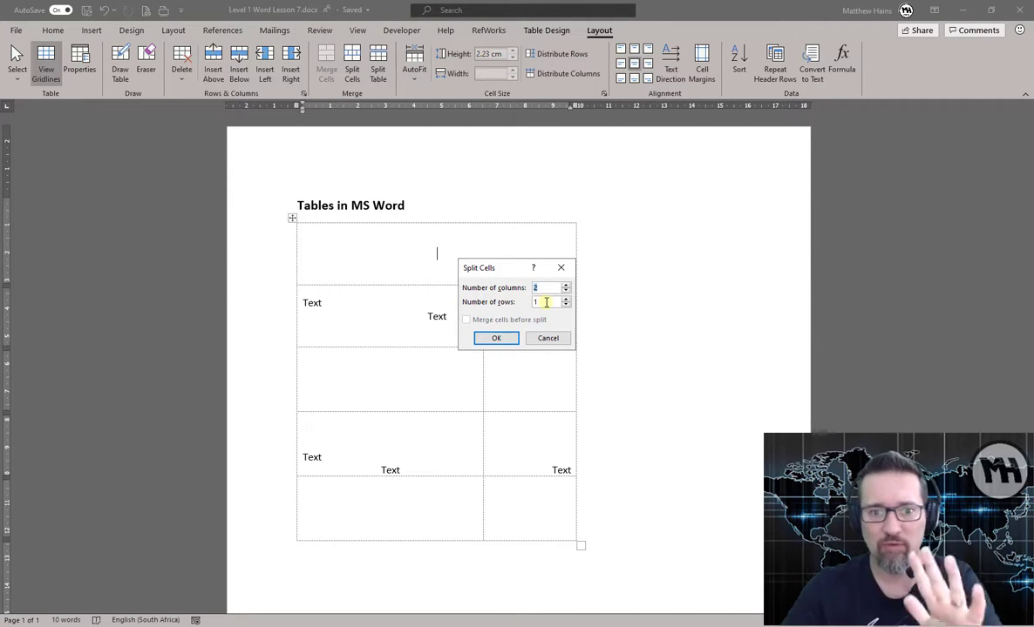
left_click(496, 338)
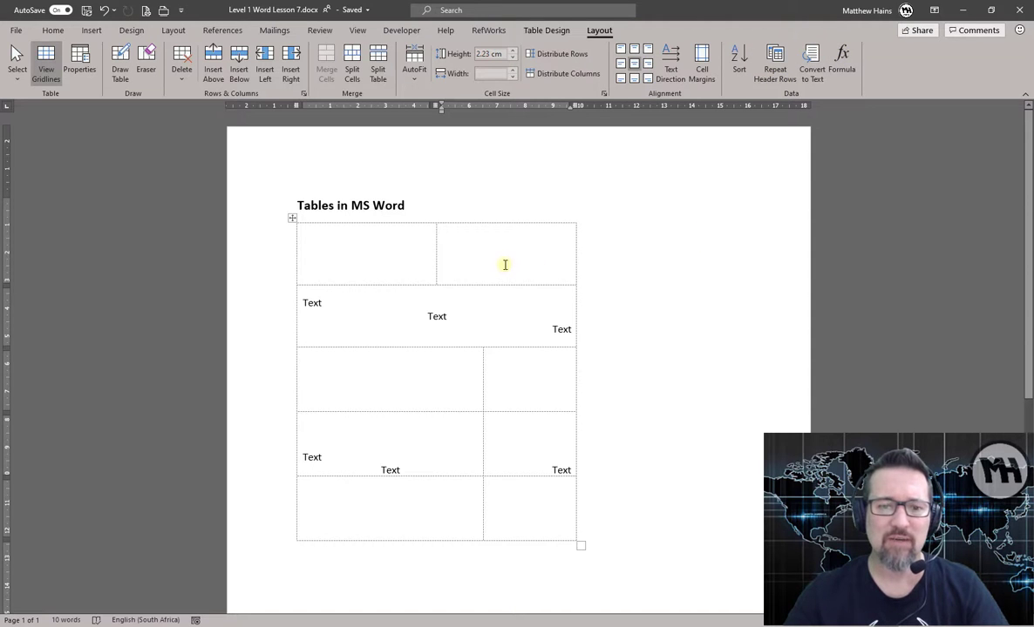
scroll(503, 262, "down", 1)
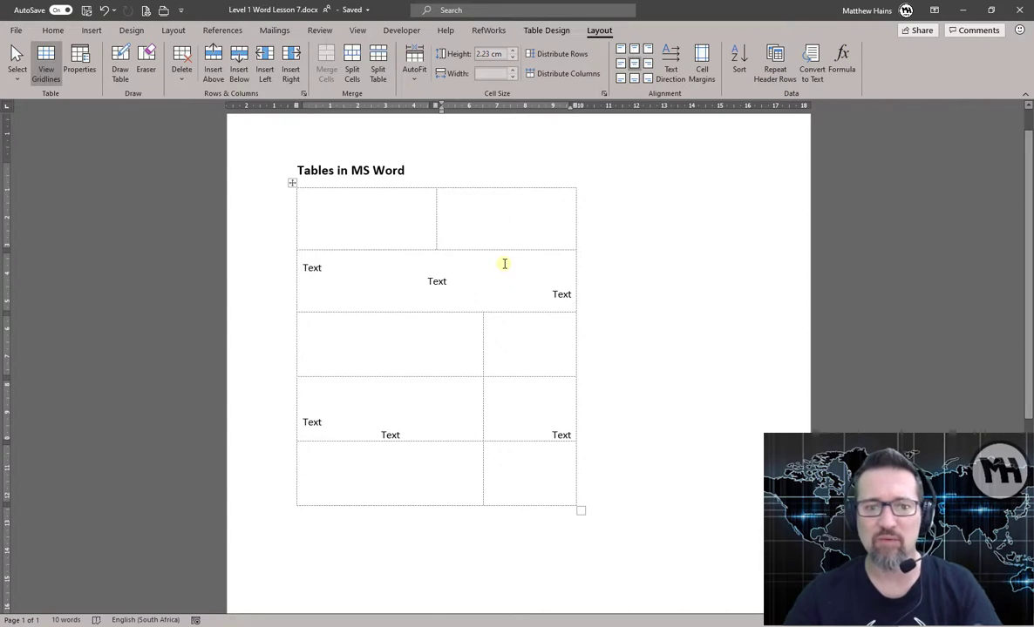
scroll(533, 255, "up", 1)
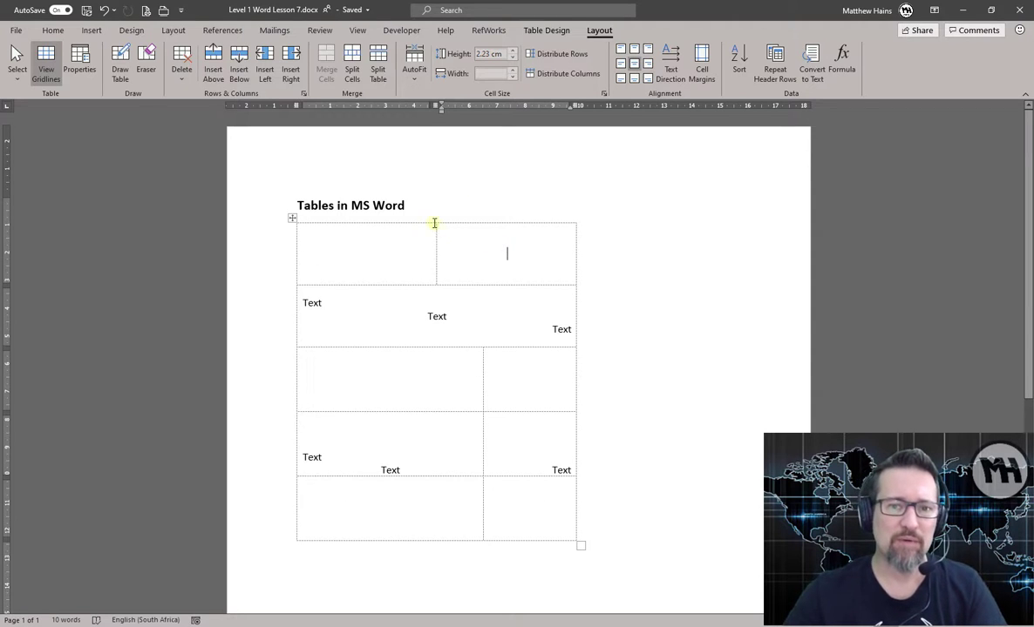